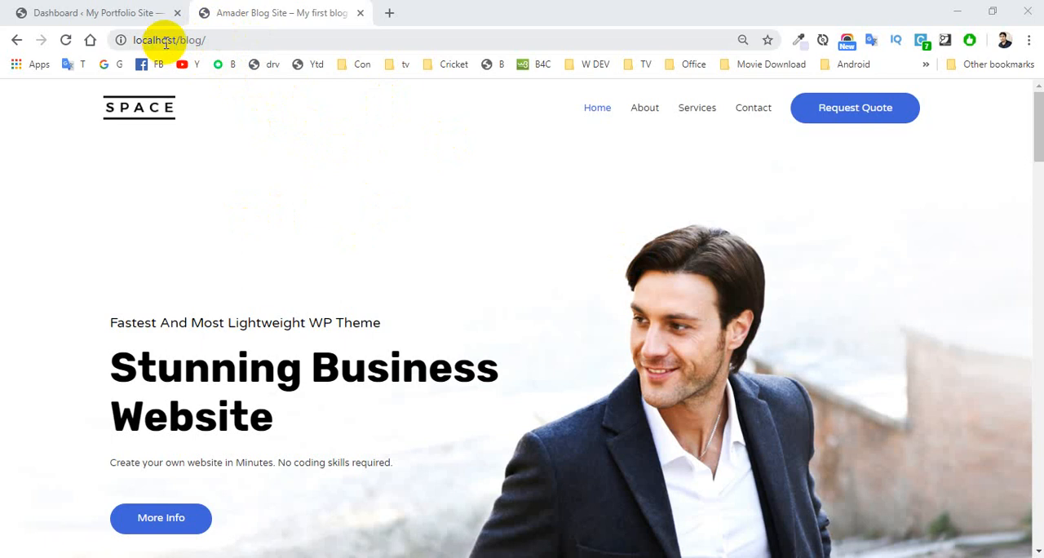
Step: Open the live portfolio site from its WordPress dashboard in a separate browser tab and view its homepage
left_click(210, 41)
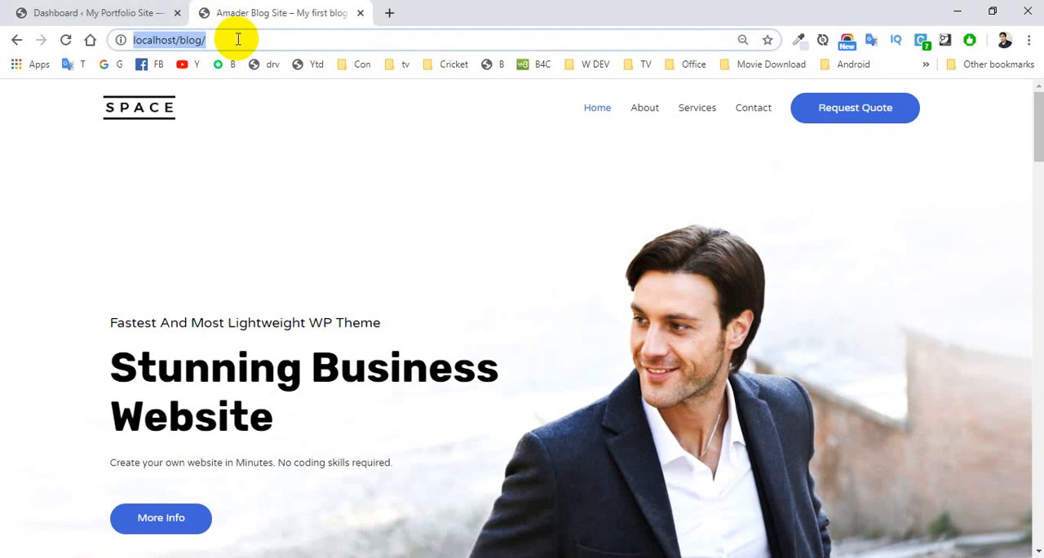
left_click(97, 13)
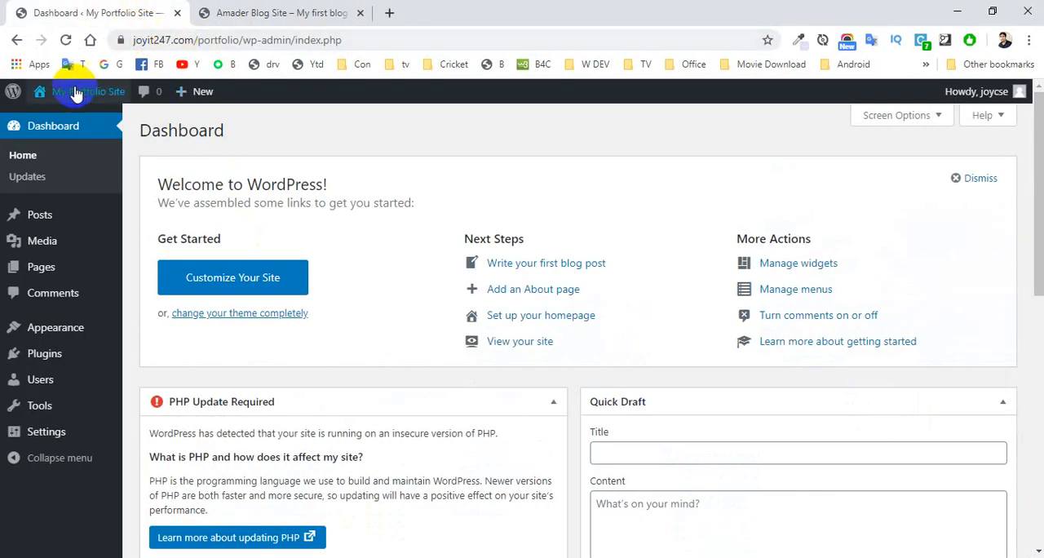
mouse_move(75, 95)
right_click(71, 121)
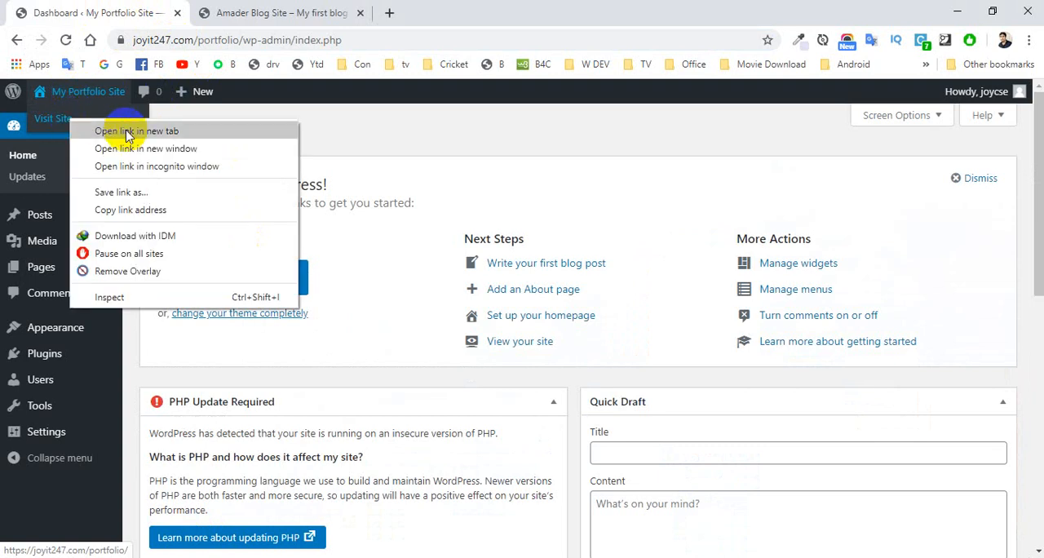
left_click(128, 130)
left_click(263, 8)
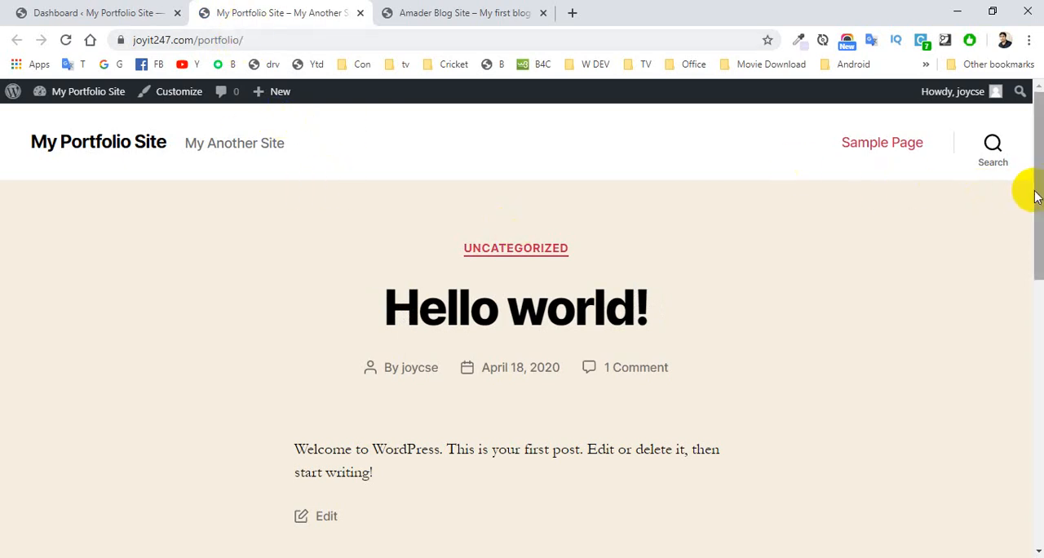
mouse_move(1029, 187)
left_mouse_down()
mouse_move(1039, 368)
mouse_move(1027, 179)
left_mouse_up()
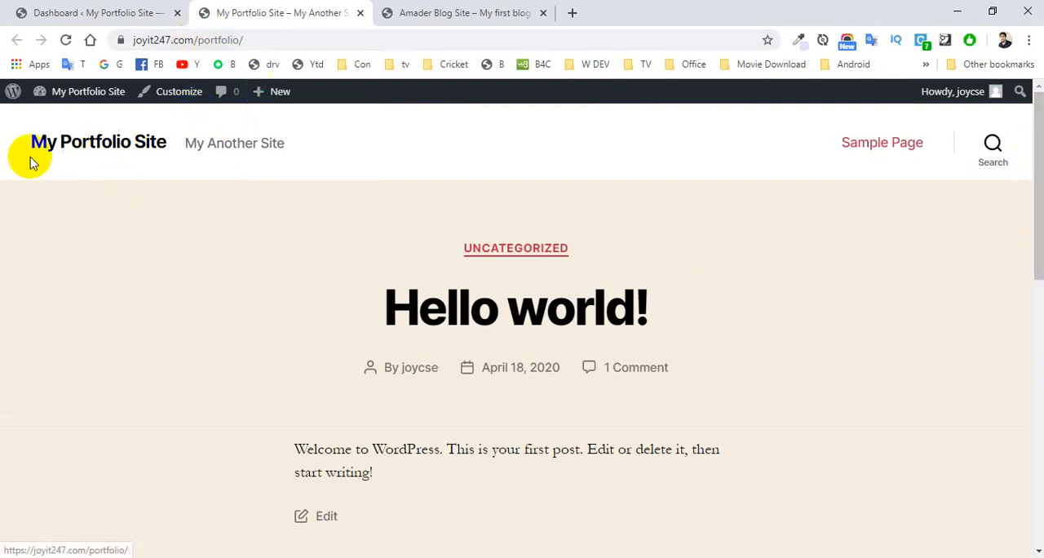
Step: Compare the localhost/blog homepage with the live portfolio homepage
left_click(437, 13)
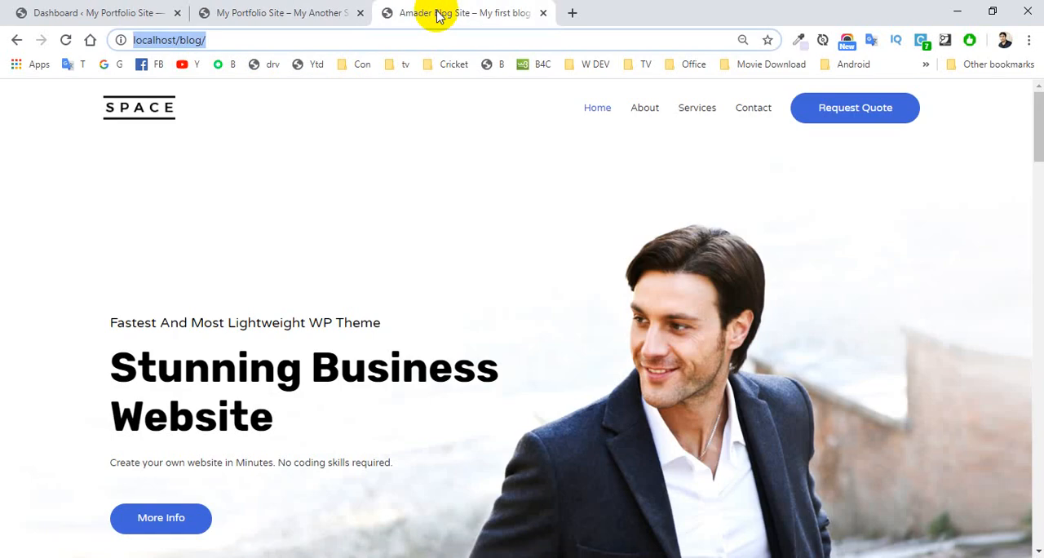
left_click(284, 11)
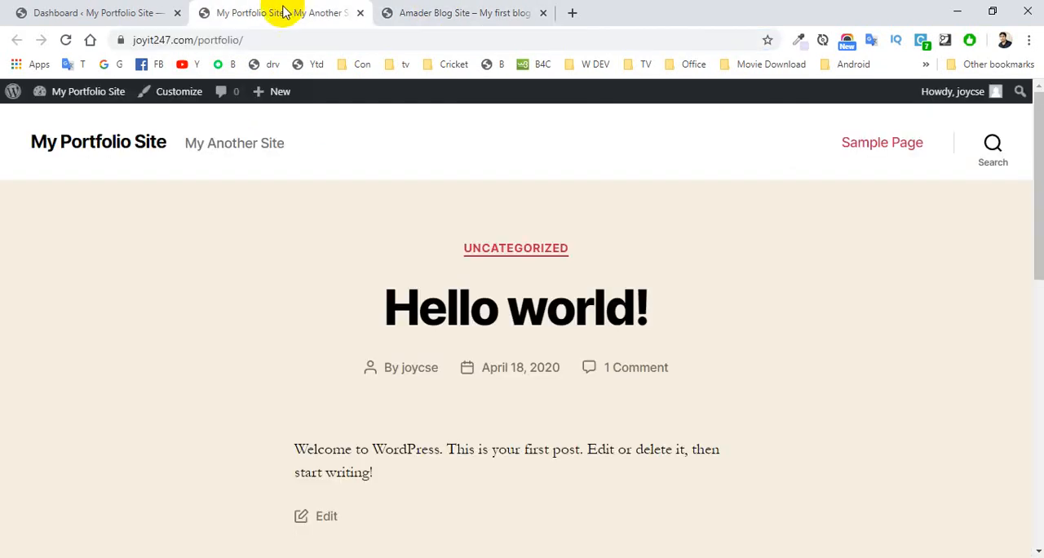
left_click(427, 18)
left_click(449, 141)
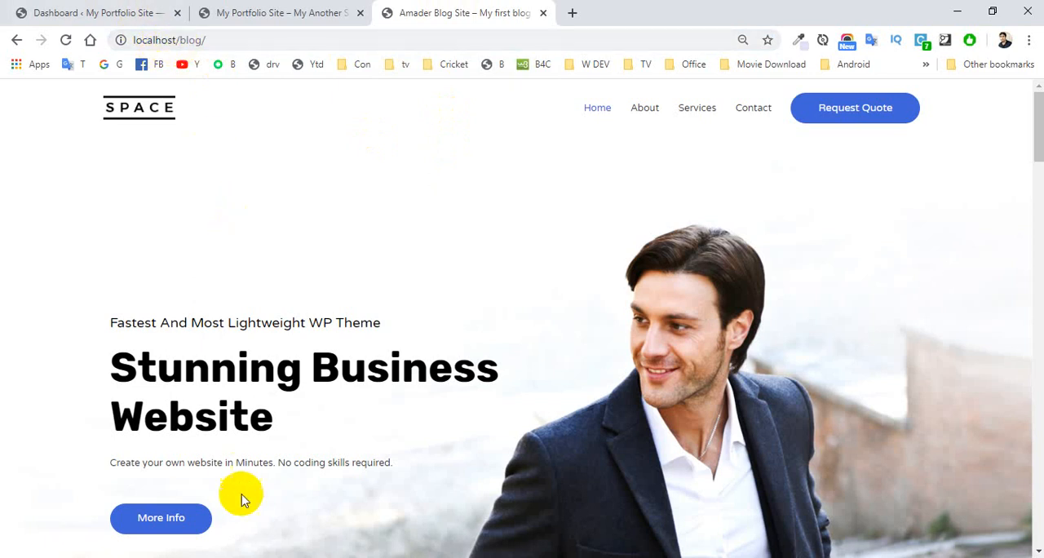
Step: Switch to File Explorer, check the ai1wm-backups folder path, and select the localhost-blog .wpress backup file
left_click(957, 18)
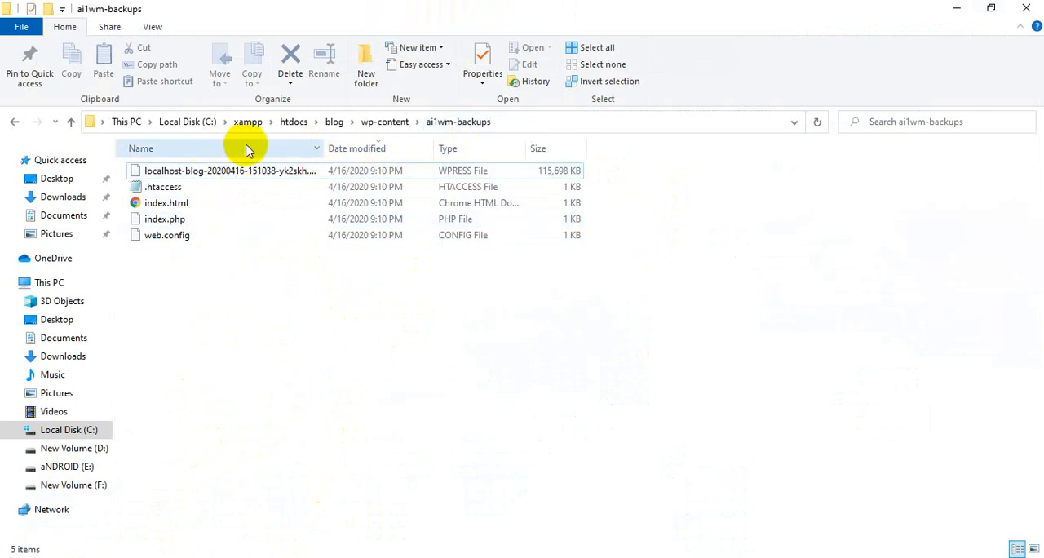
left_click(525, 123)
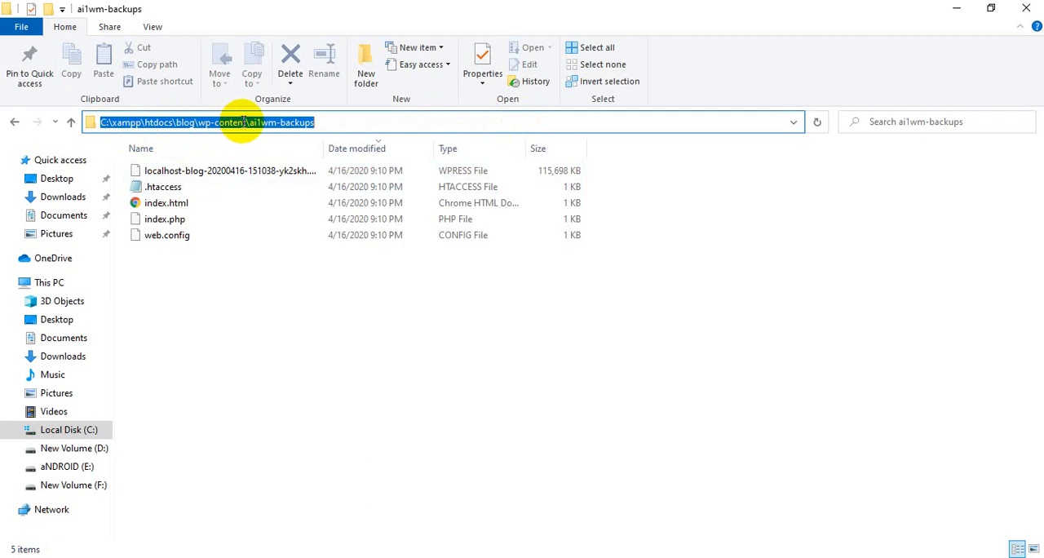
left_click(322, 122)
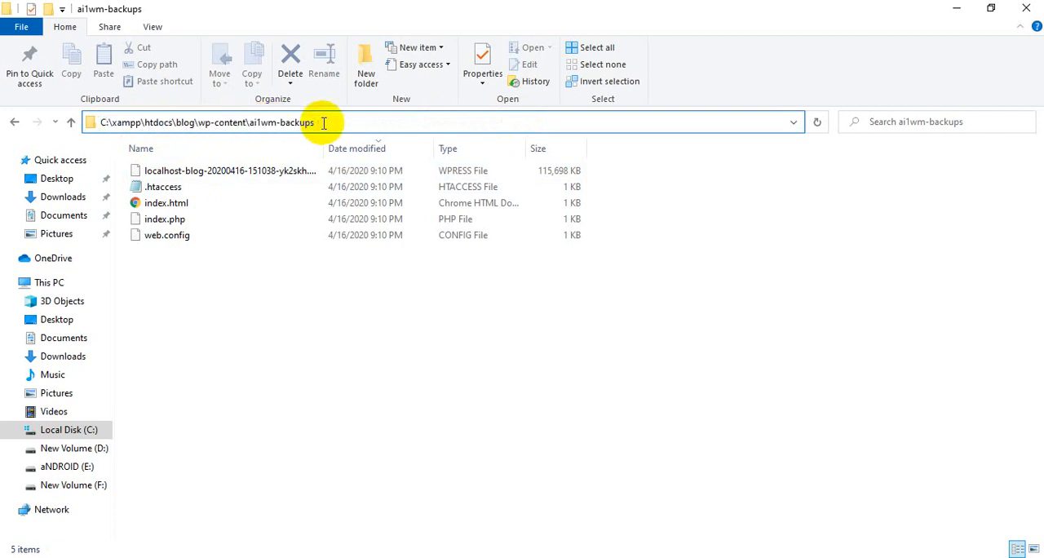
left_click(189, 174)
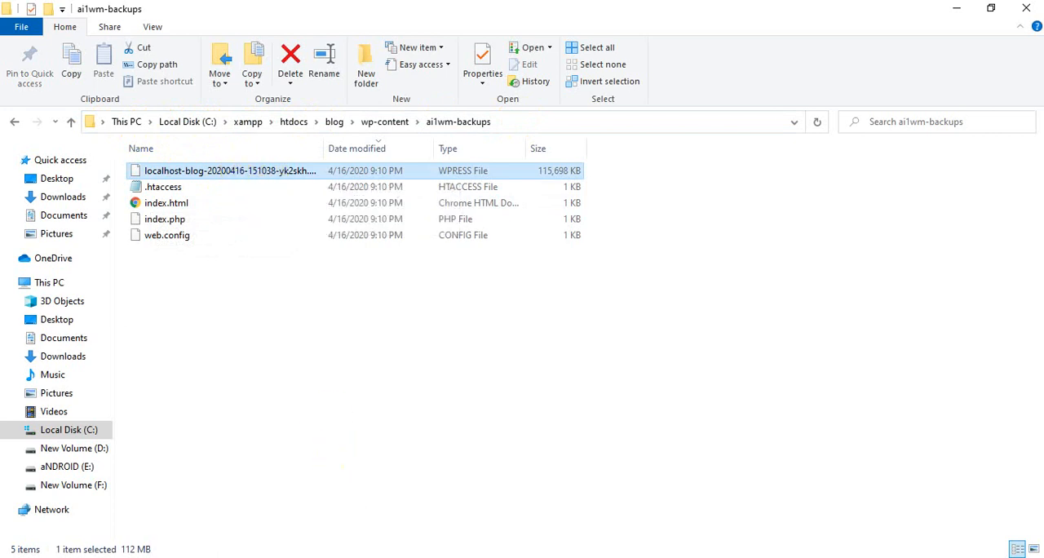
key("alt+Tab")
left_click(45, 13)
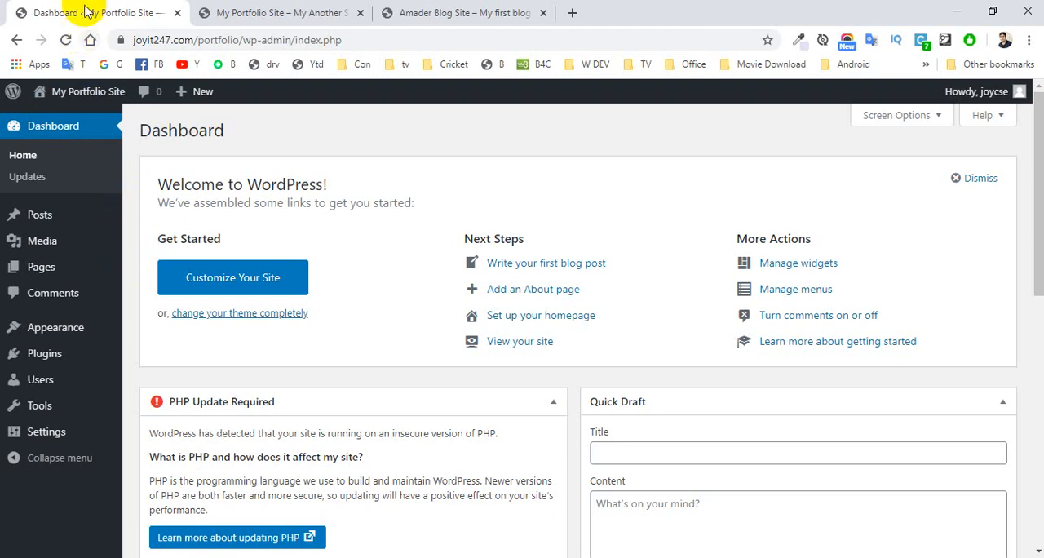
left_click(956, 12)
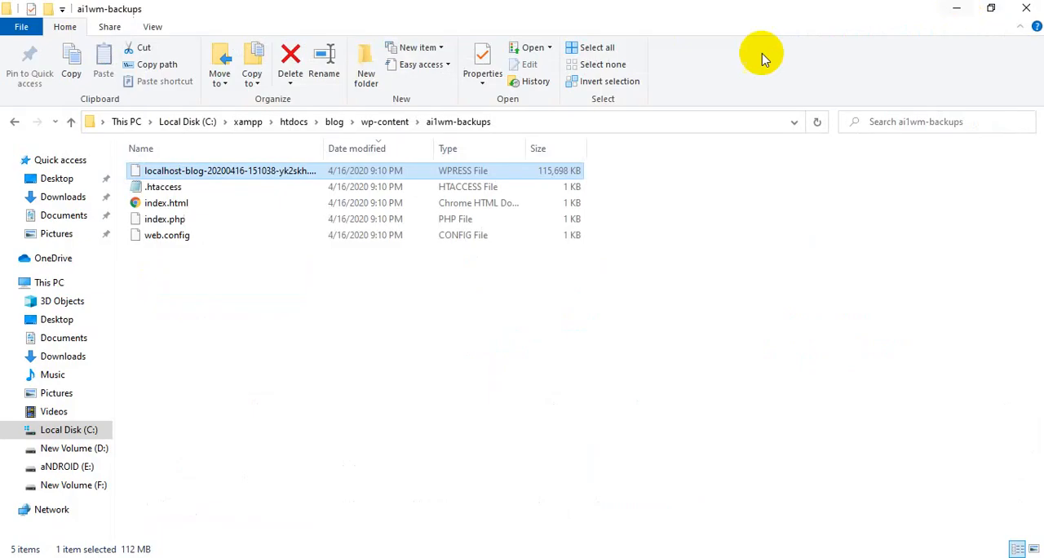
Step: Compress the localhost-blog .wpress backup into a zip archive in the same folder, keeping the default name
right_click(234, 175)
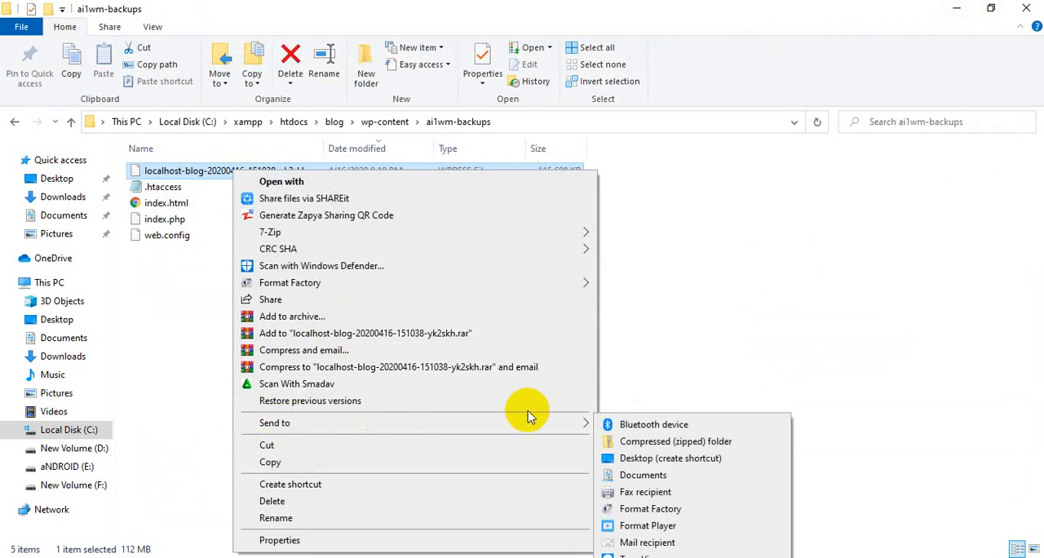
mouse_move(573, 422)
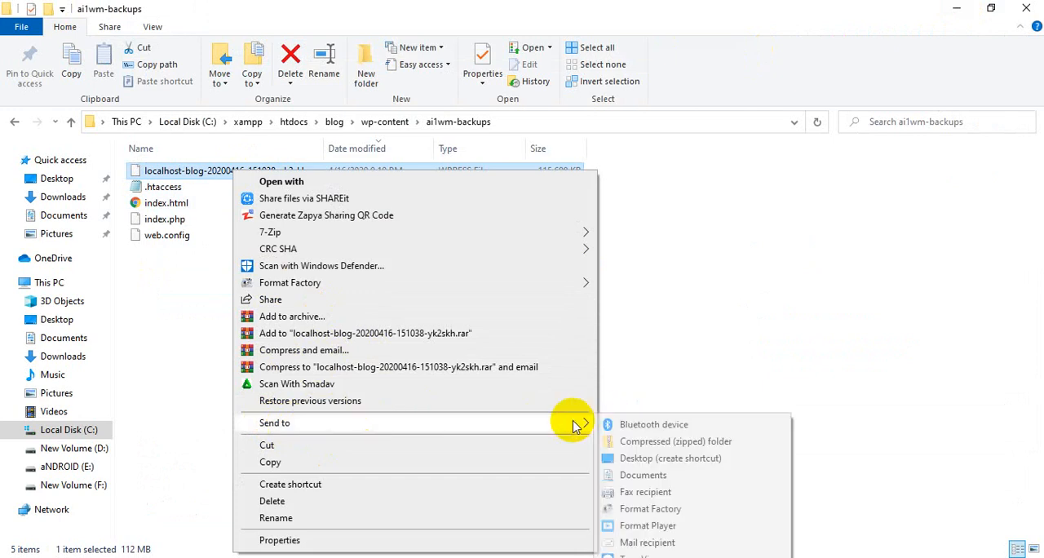
left_click(642, 444)
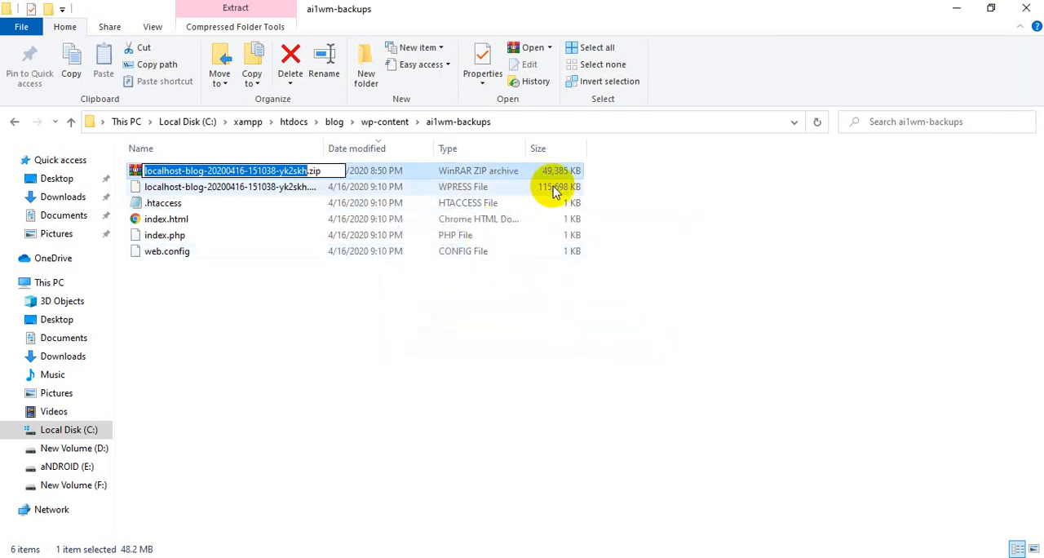
left_click(439, 330)
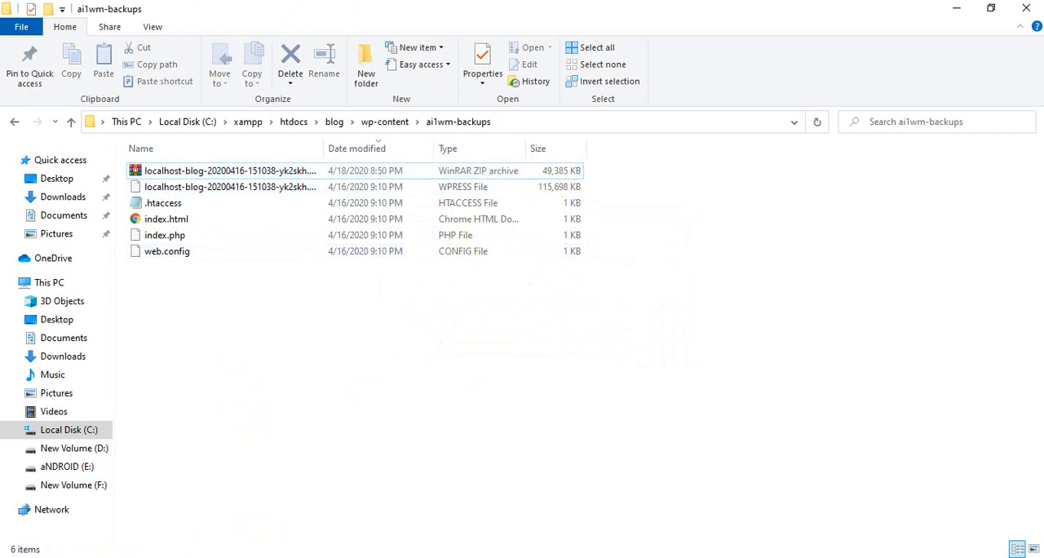
Step: Switch to Chrome, review the live portfolio and localhost/blog homepages, and return to the portfolio site's dashboard
mouse_move(145, 556)
left_click(145, 522)
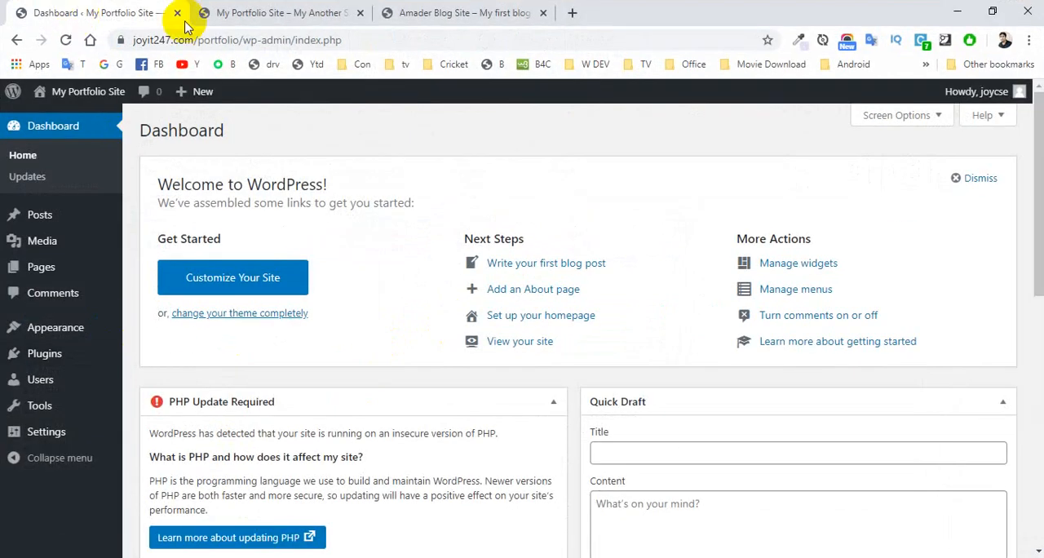
mouse_move(80, 285)
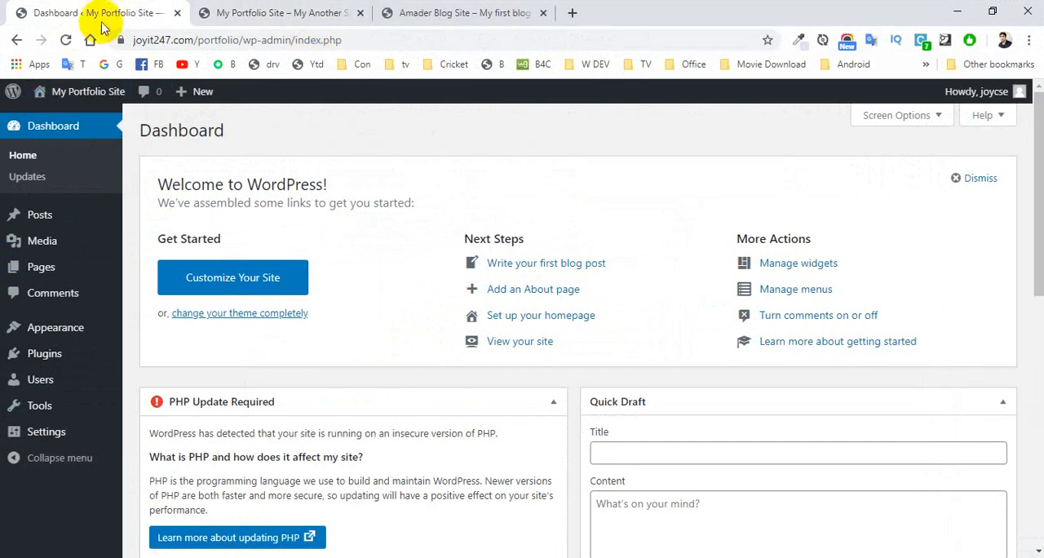
left_click(300, 12)
left_click(461, 14)
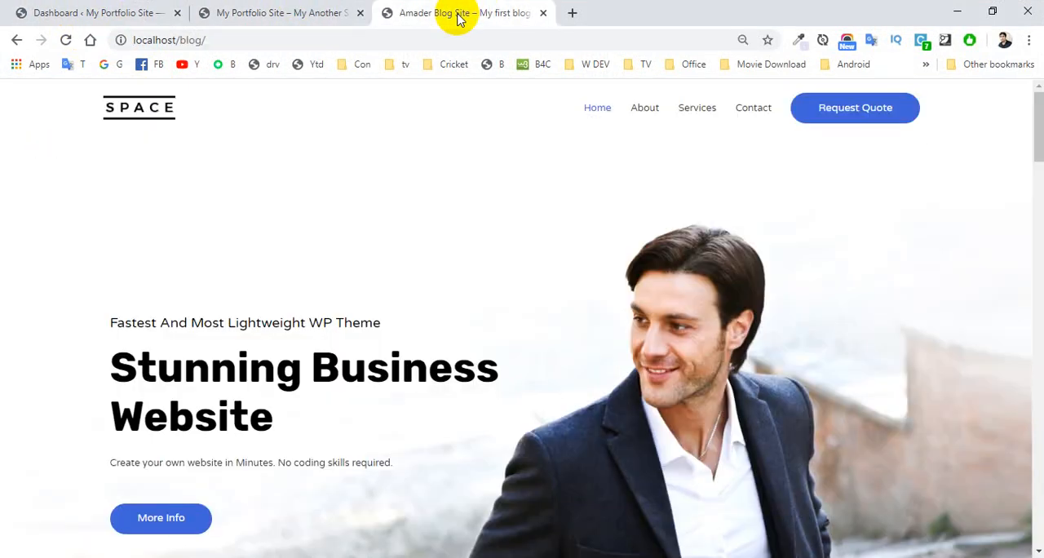
left_click(77, 15)
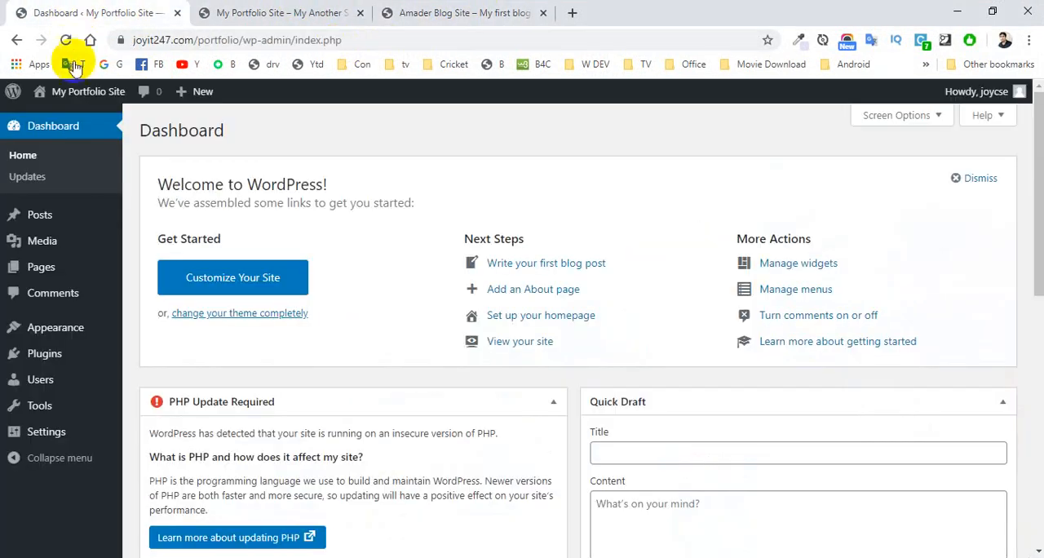
Step: Search the plugin directory for "all in", and install and activate All-in-One WP Migration on the portfolio site
mouse_move(45, 356)
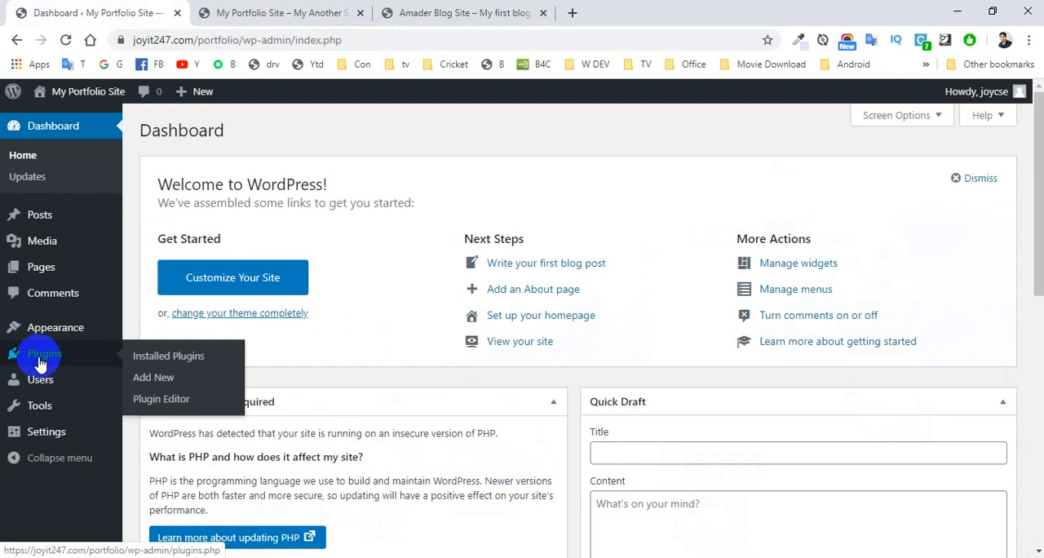
left_click(163, 381)
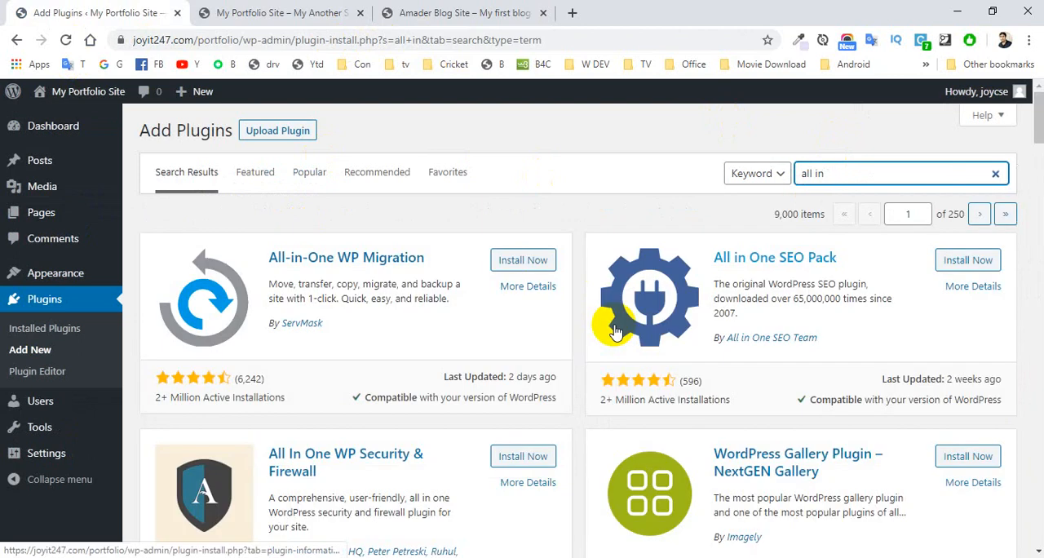
left_click(512, 264)
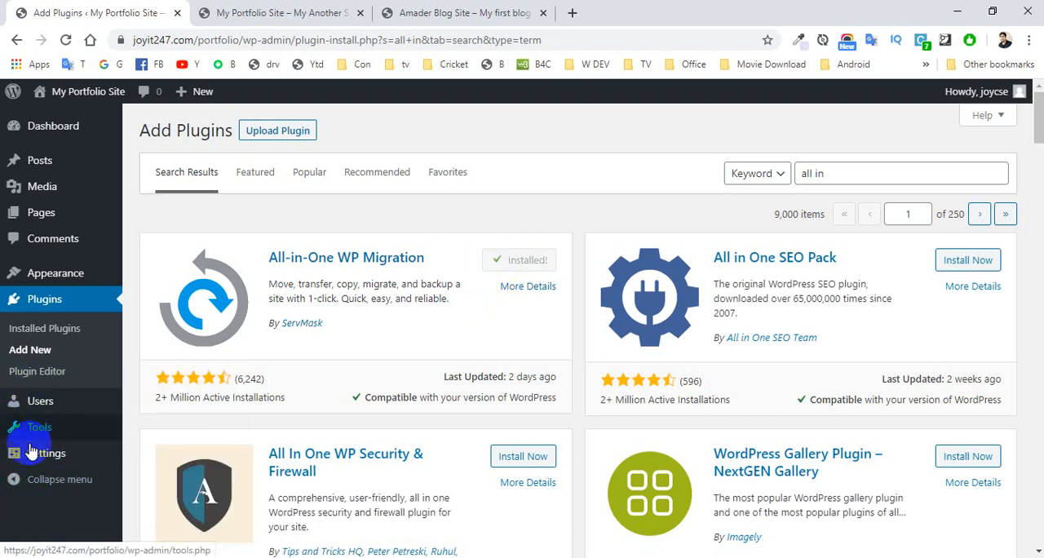
left_click(531, 264)
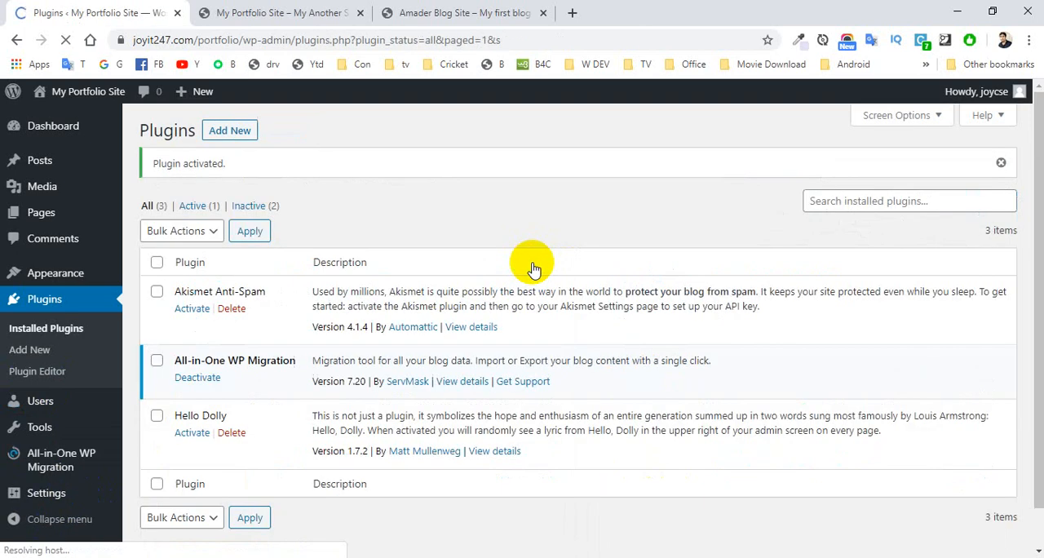
mouse_move(47, 463)
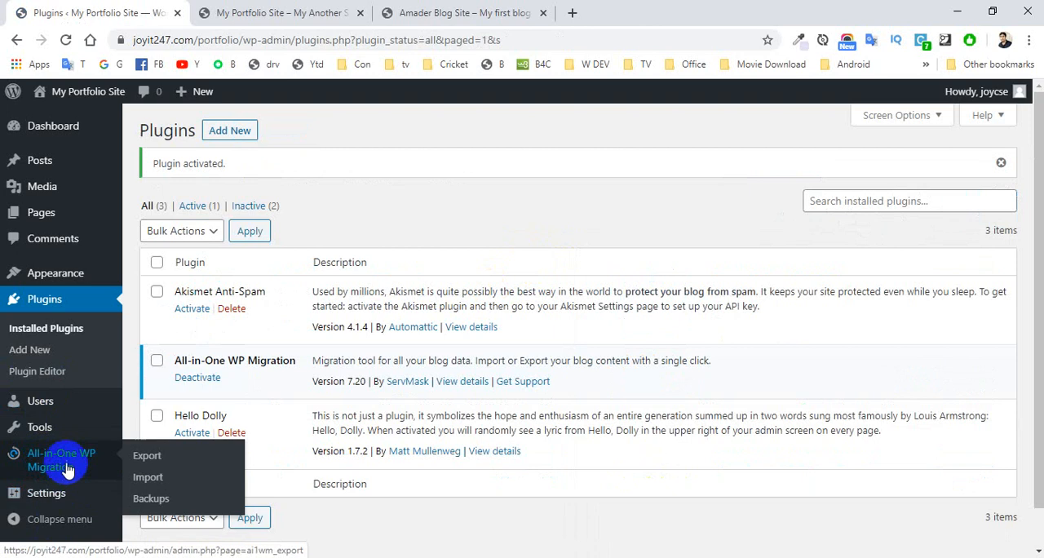
left_click(150, 483)
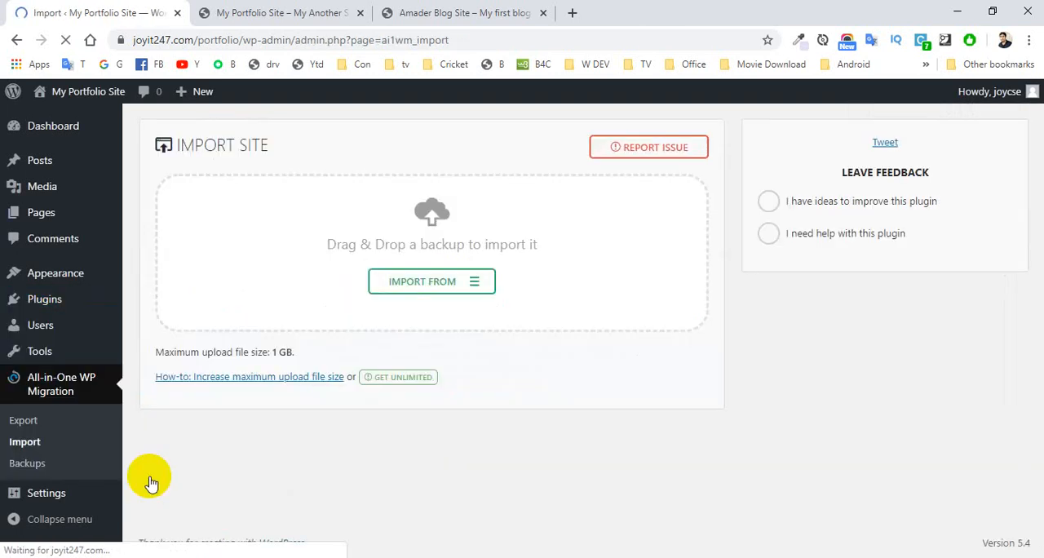
left_click(412, 285)
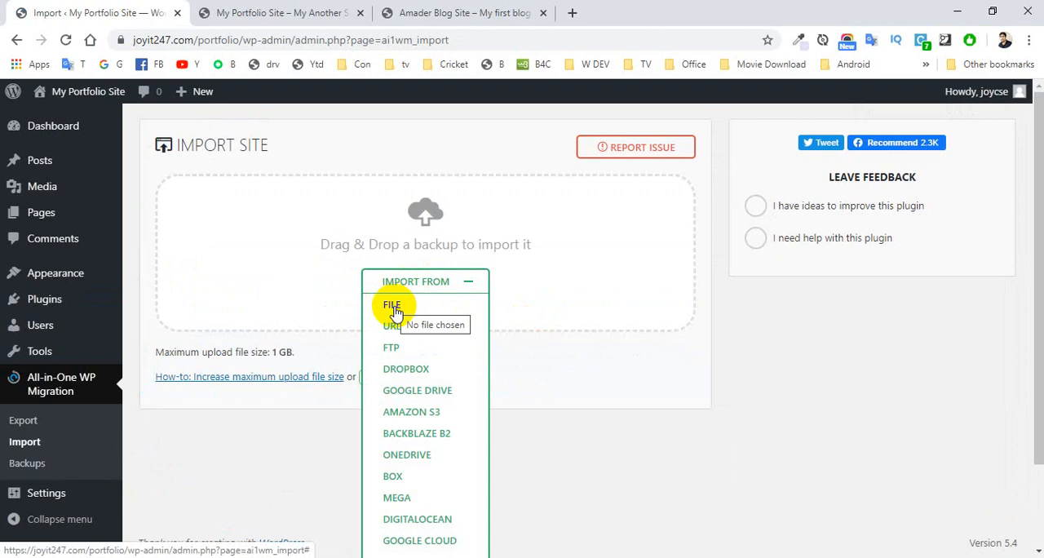
left_click(392, 306)
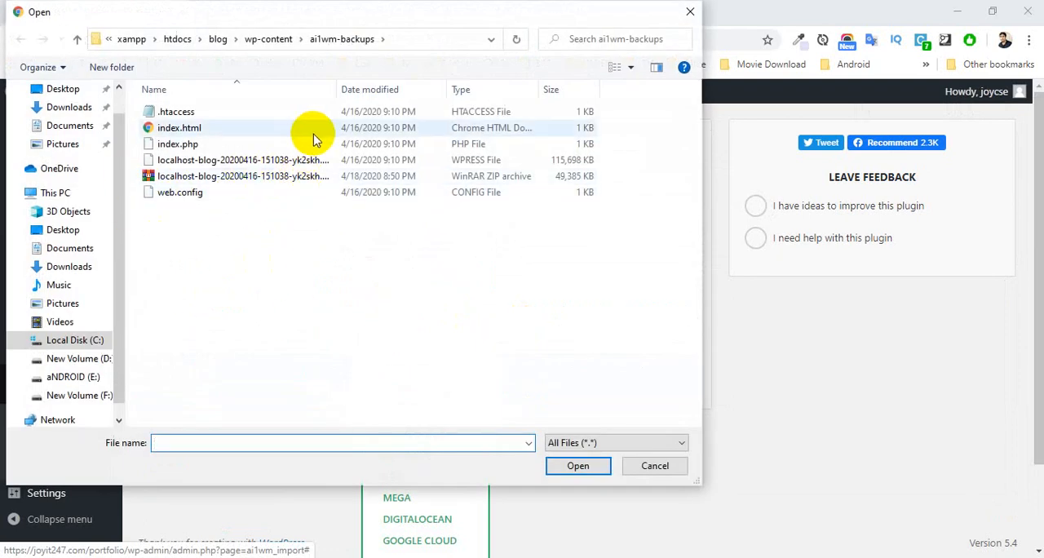
left_click(303, 159)
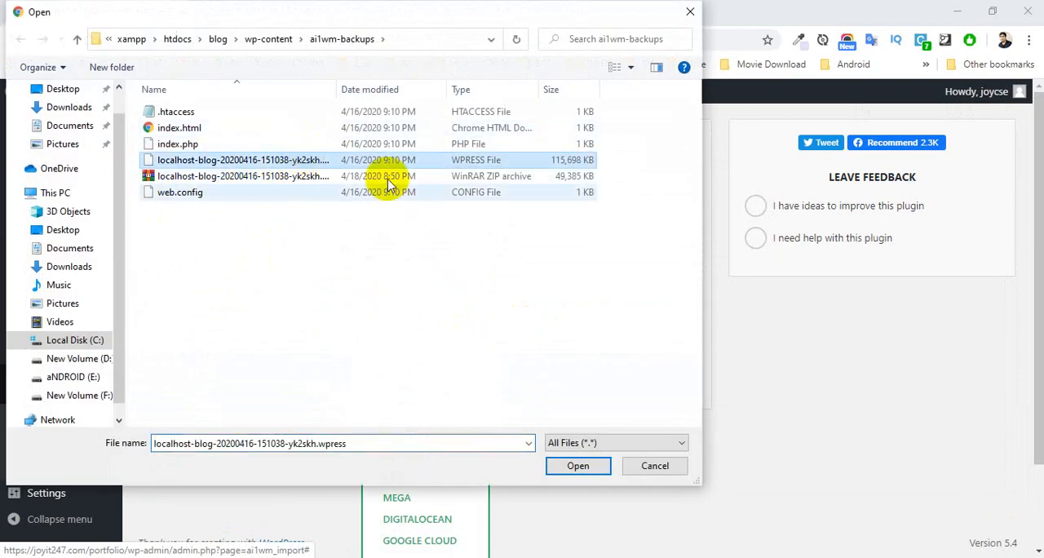
left_click(593, 471)
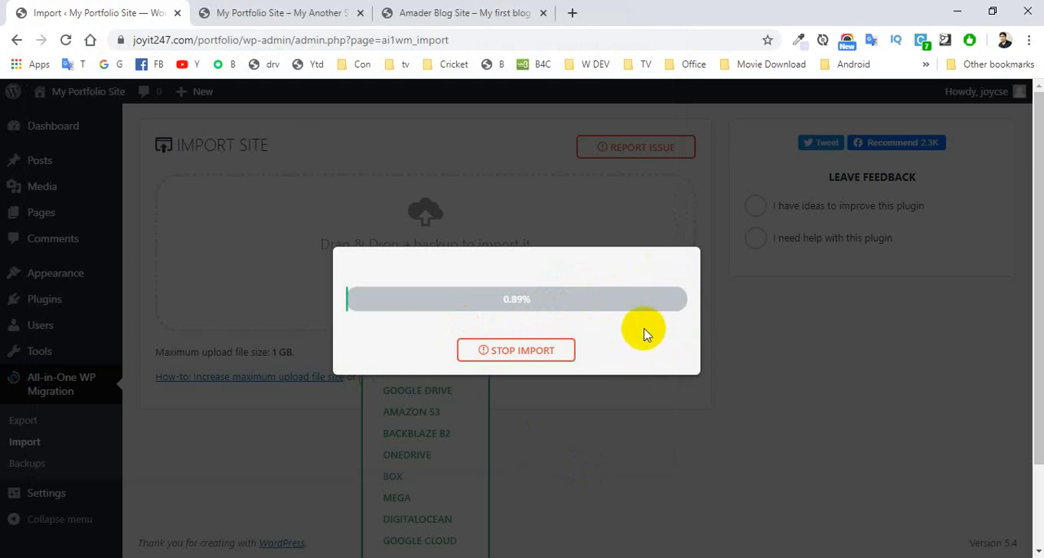
Step: Look over the localhost/blog and live portfolio homepages during the import, and return to the import progress
left_click(477, 13)
left_click(259, 11)
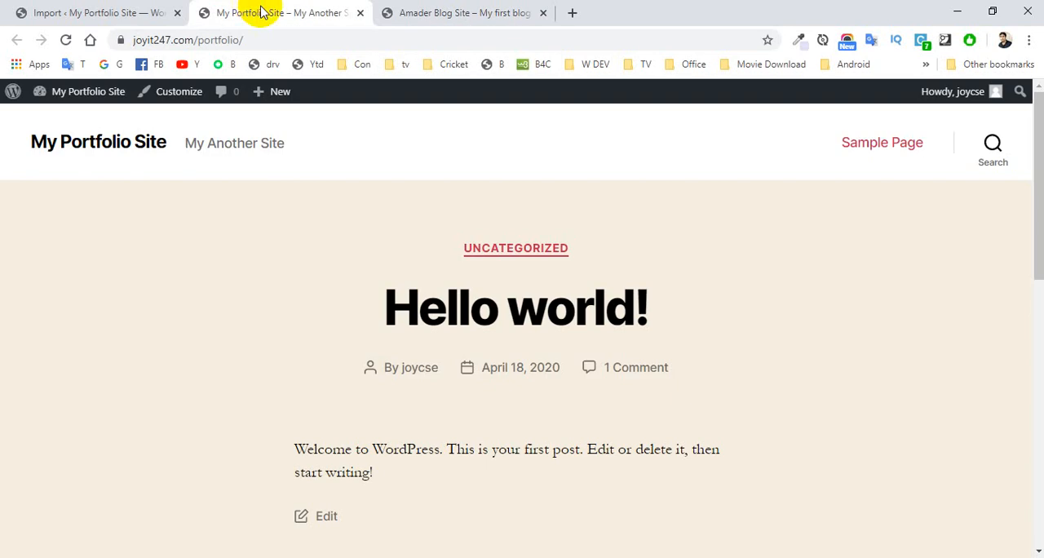
left_click(493, 13)
left_click(90, 15)
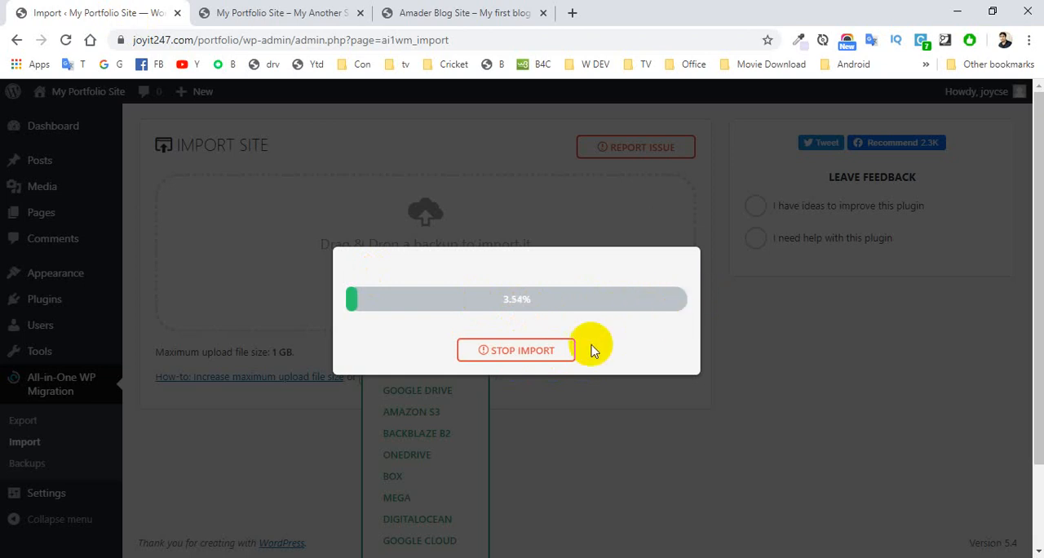
left_click(520, 366)
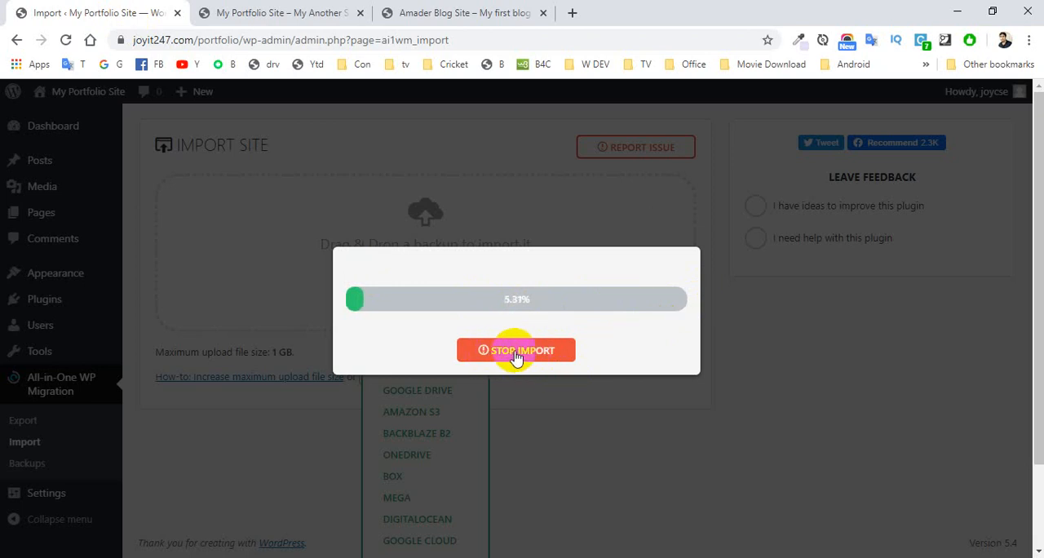
Step: Stop the running backup import and check the maximum upload file size on the import page
left_click(515, 350)
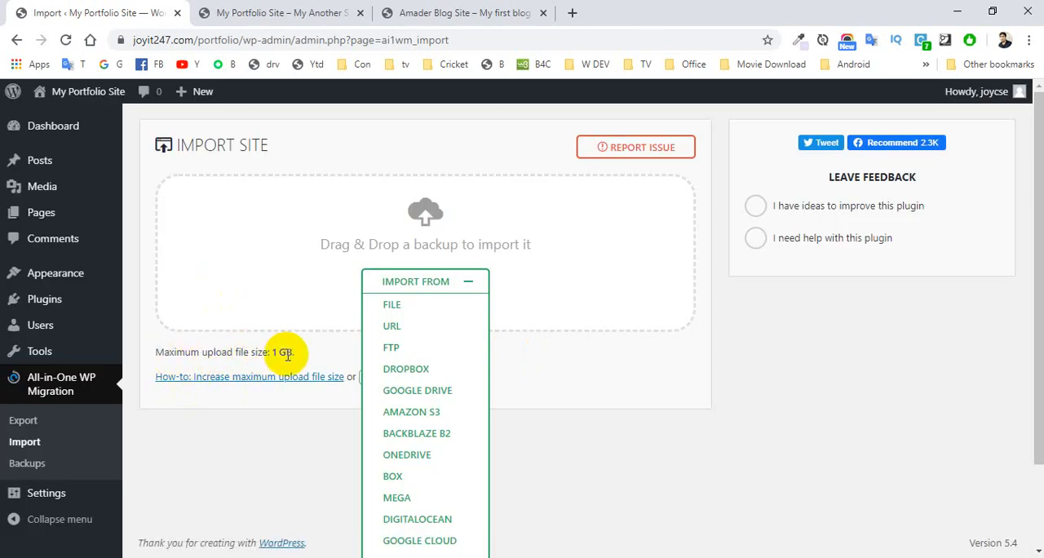
left_click_drag(295, 353, 250, 351)
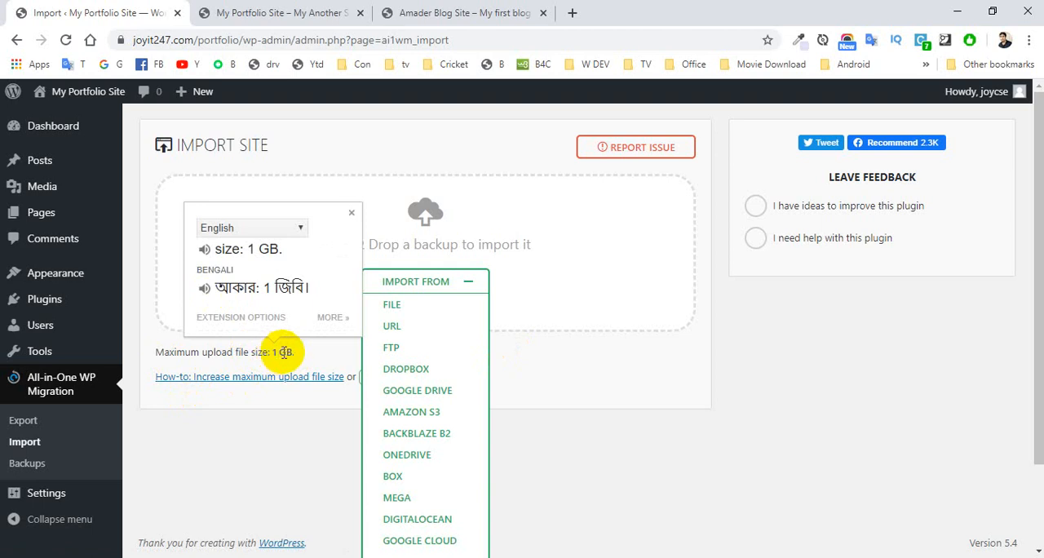
left_click(274, 352)
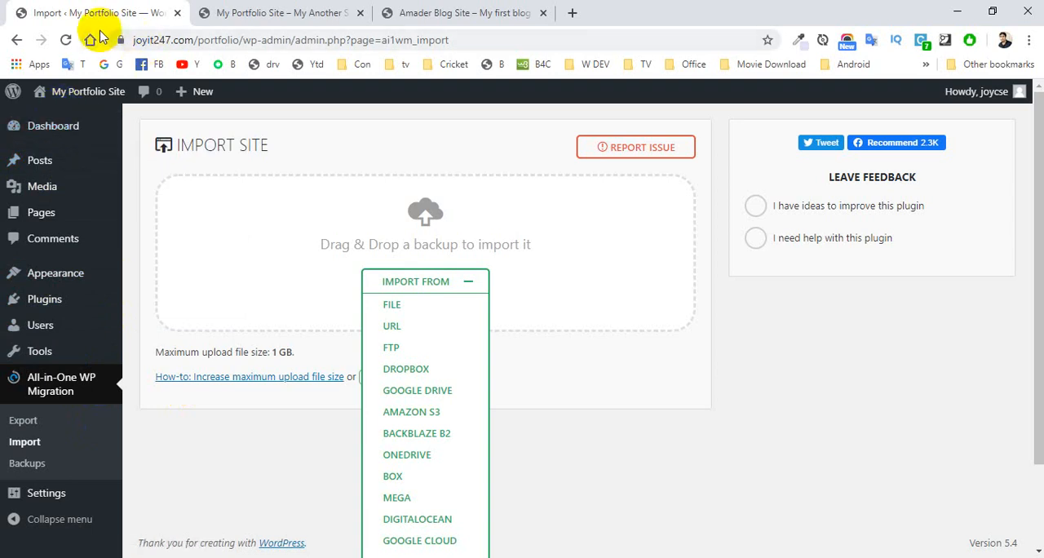
Step: Open joyit247.com in a new browser tab and go to its /cpanel login page
left_click(572, 12)
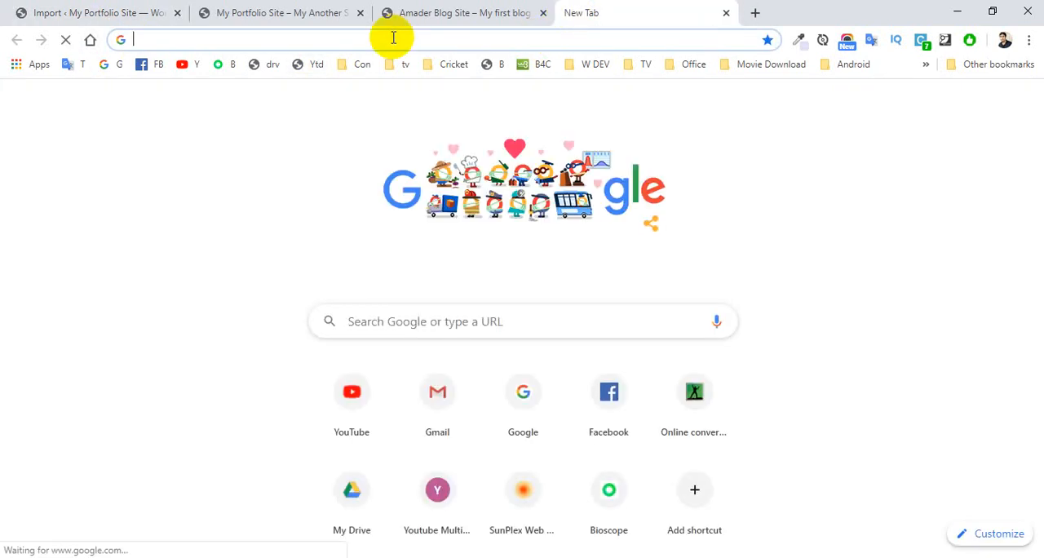
type("jpoy")
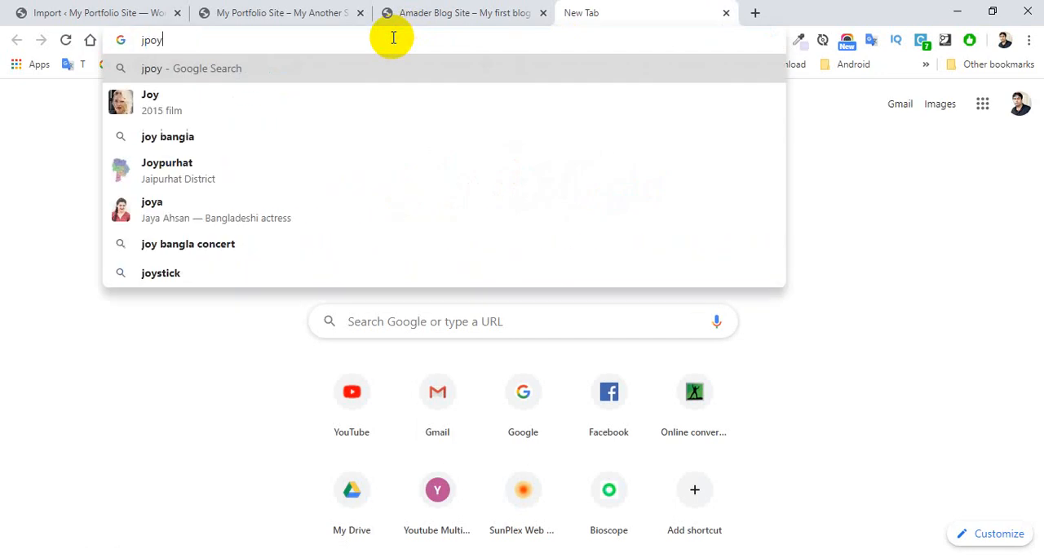
key("BackSpace")
key("BackSpace")
type("oy")
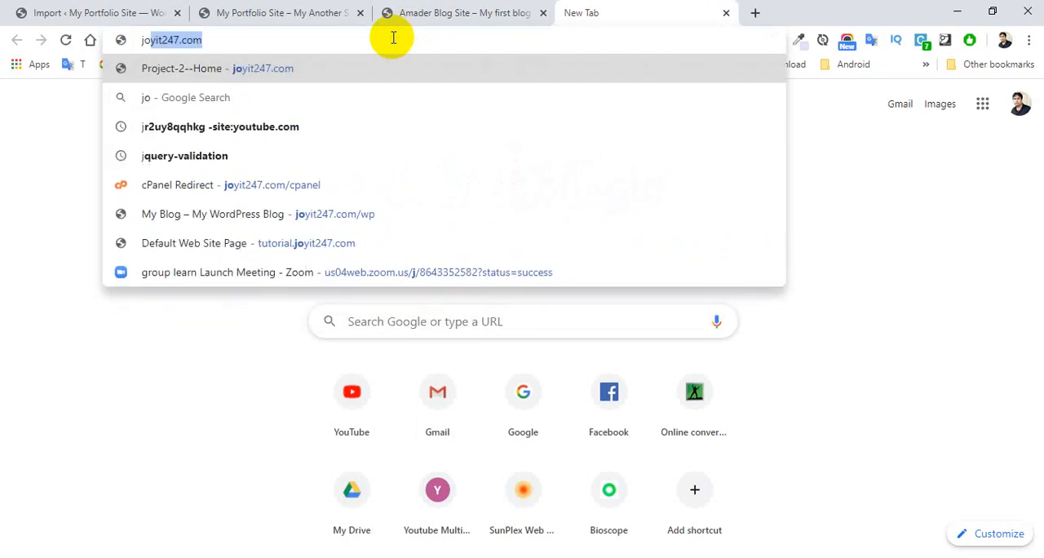
key("Return")
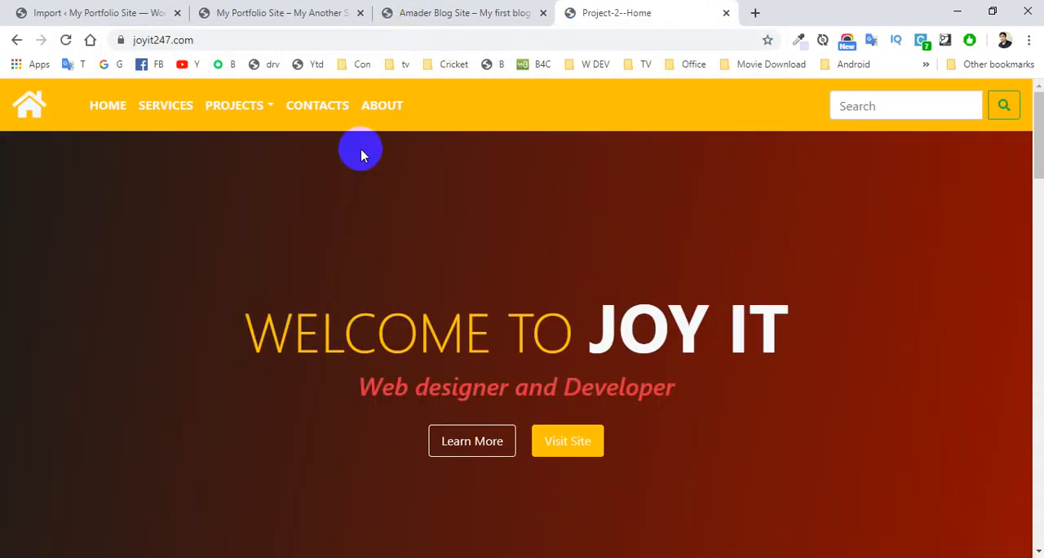
left_click(233, 36)
left_click(232, 36)
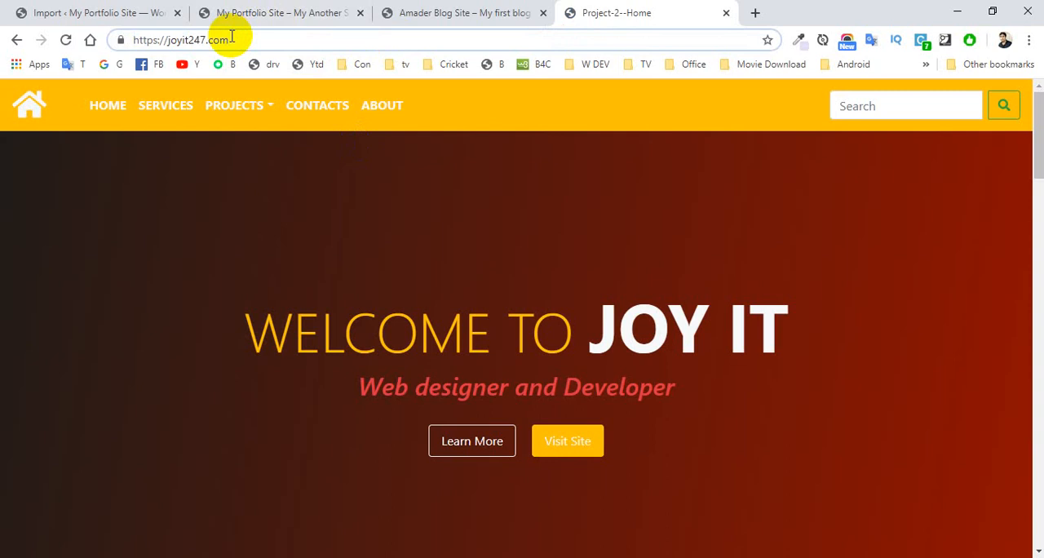
type("/cp")
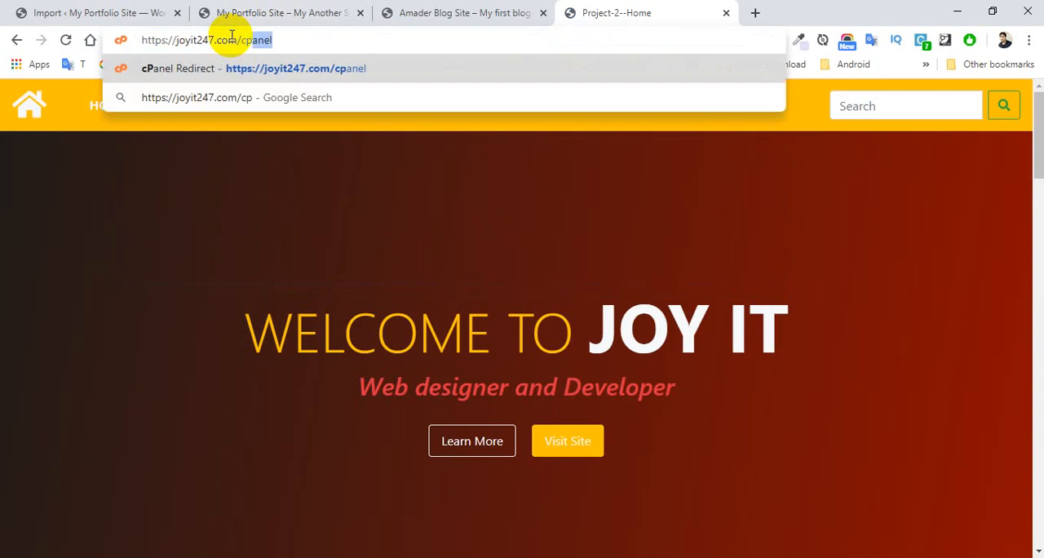
key("Return")
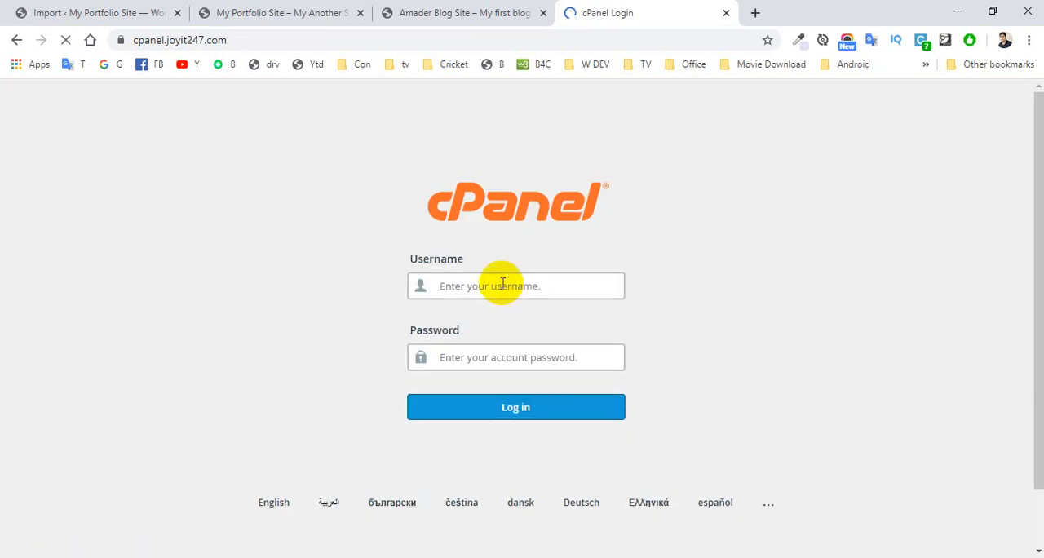
Step: Try to log in to cPanel with the browser's saved username and password
left_click(503, 285)
left_click(488, 335)
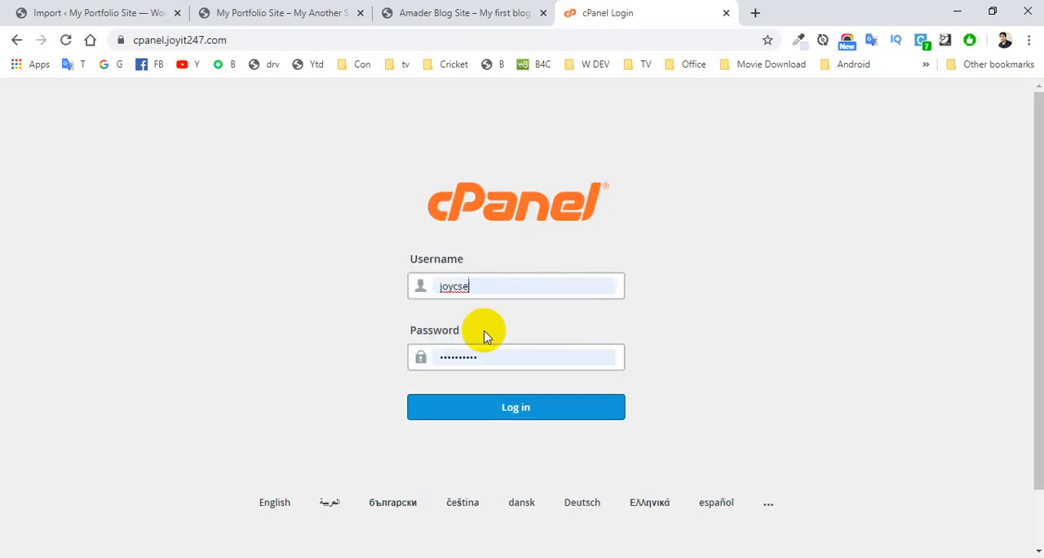
left_click(494, 416)
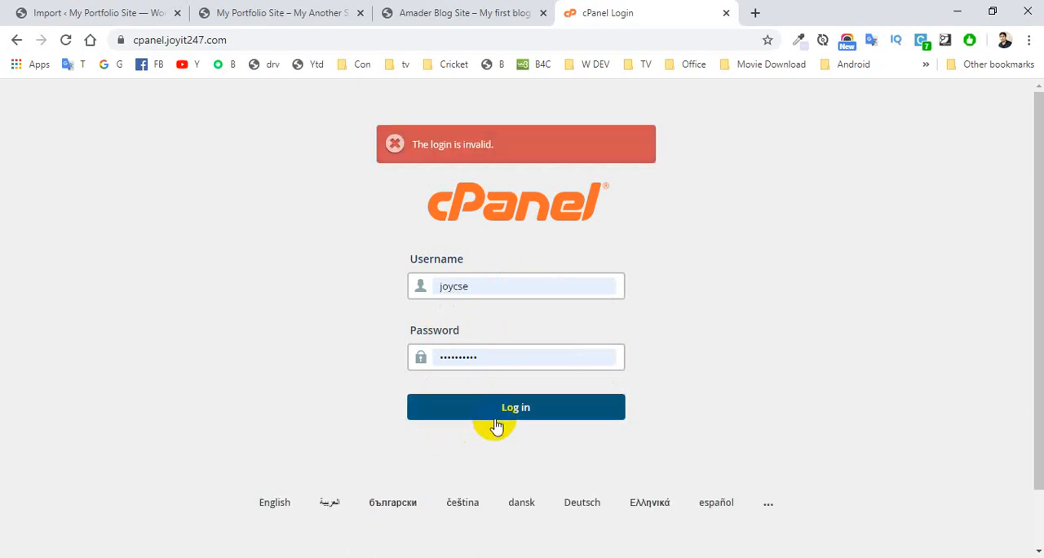
Step: Replace the rejected login details with the hosting account's username and password, and log in to cPanel
double_click(477, 285)
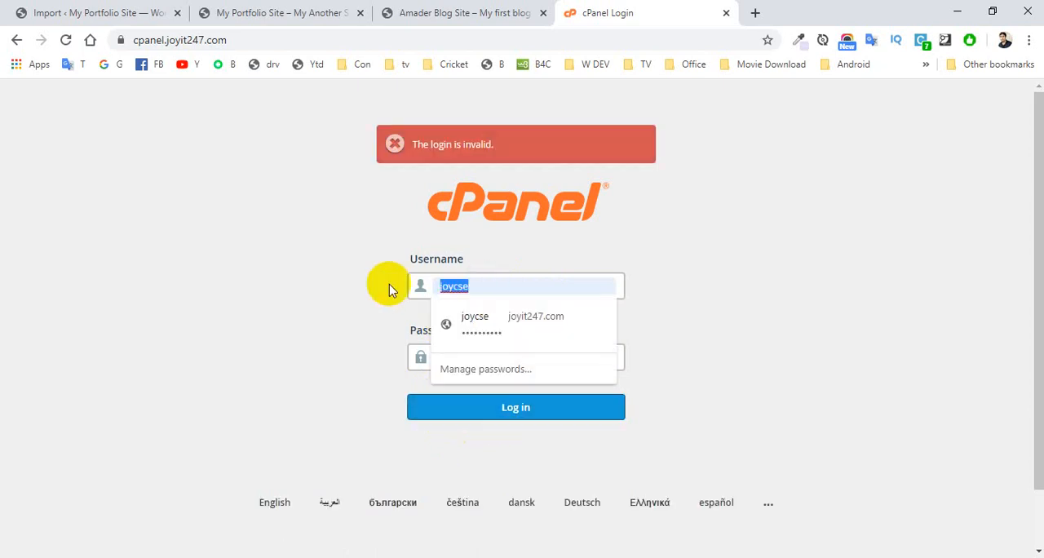
key("BackSpace")
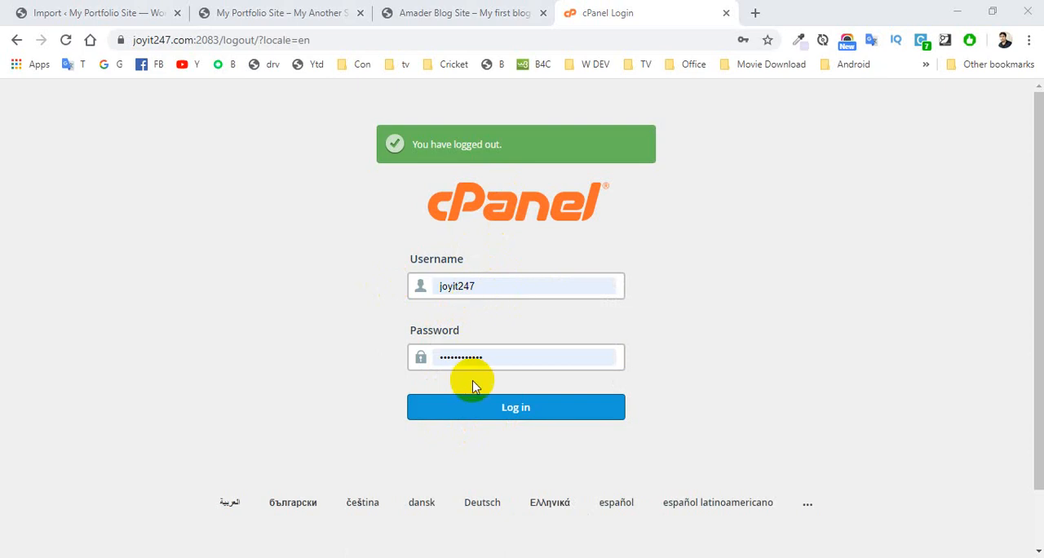
left_click(469, 409)
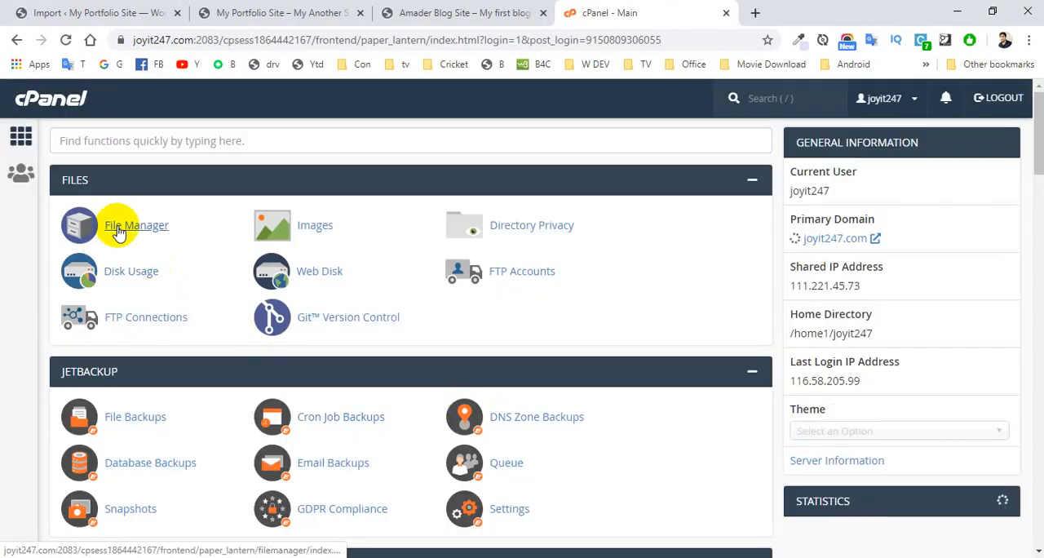
Step: Open the cPanel File Manager and go to the folder public_html/portfolio/wp-content/ai1wm-backups
left_click(118, 233)
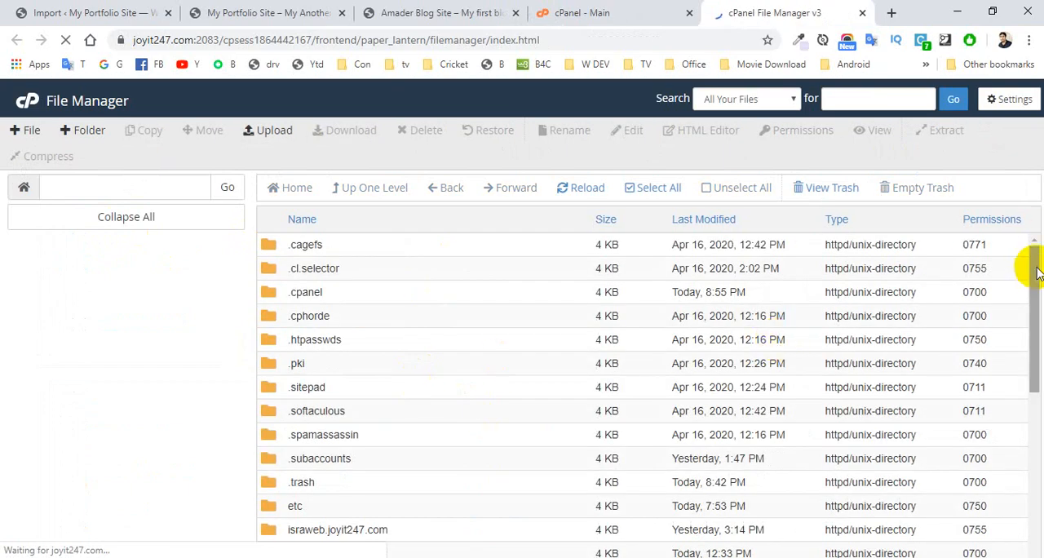
left_click_drag(1032, 261, 1032, 354)
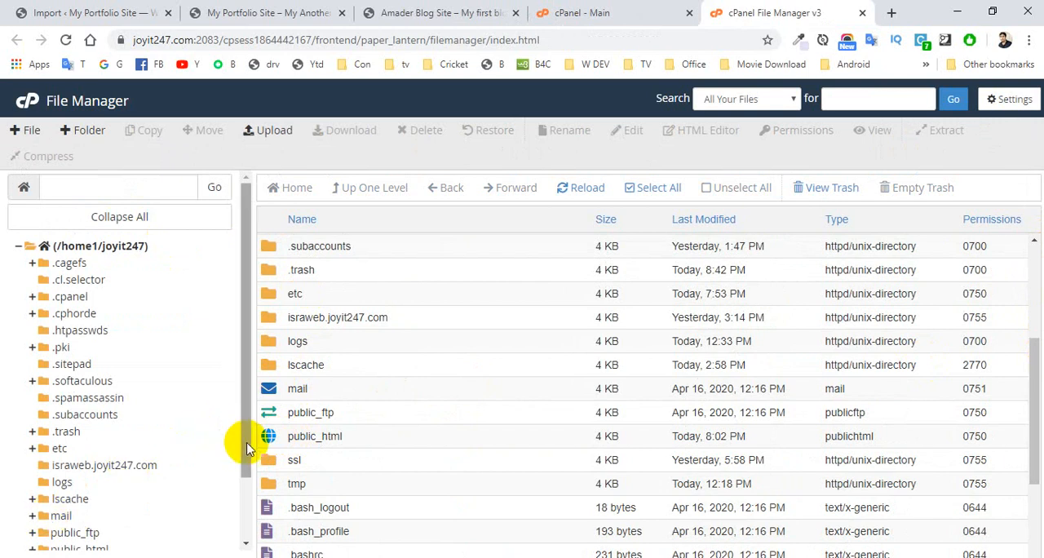
left_click_drag(244, 438, 243, 479)
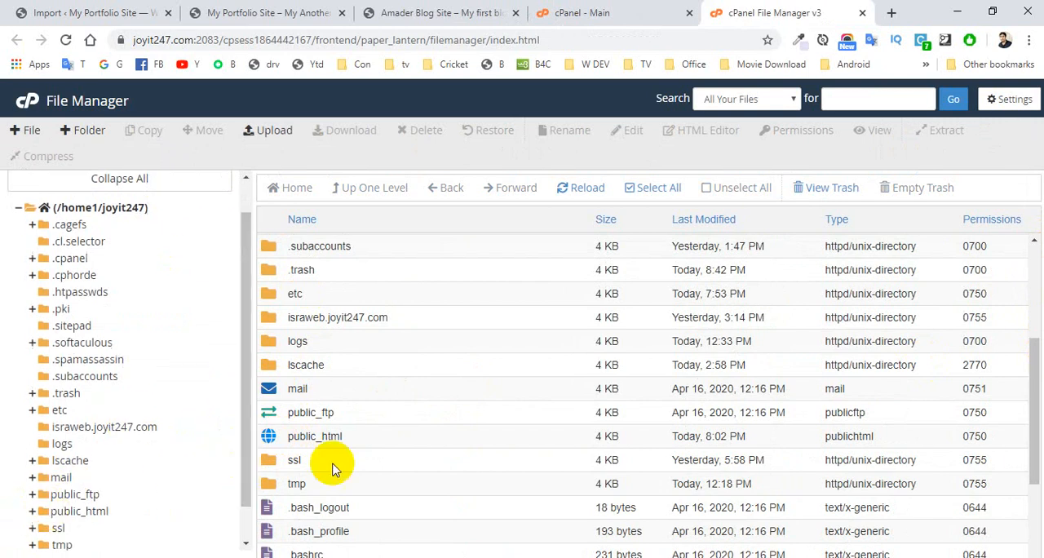
double_click(269, 437)
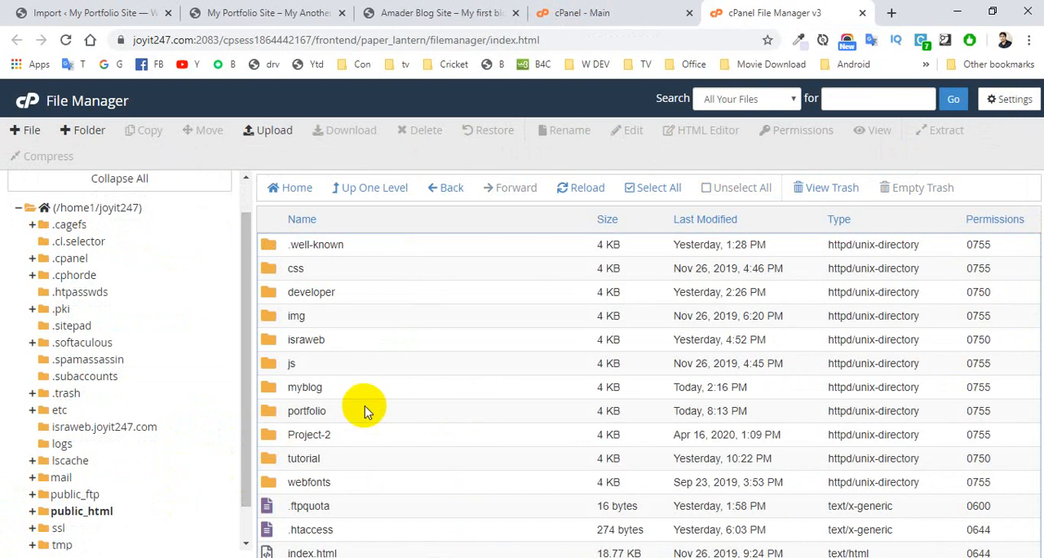
left_click(273, 418)
double_click(273, 417)
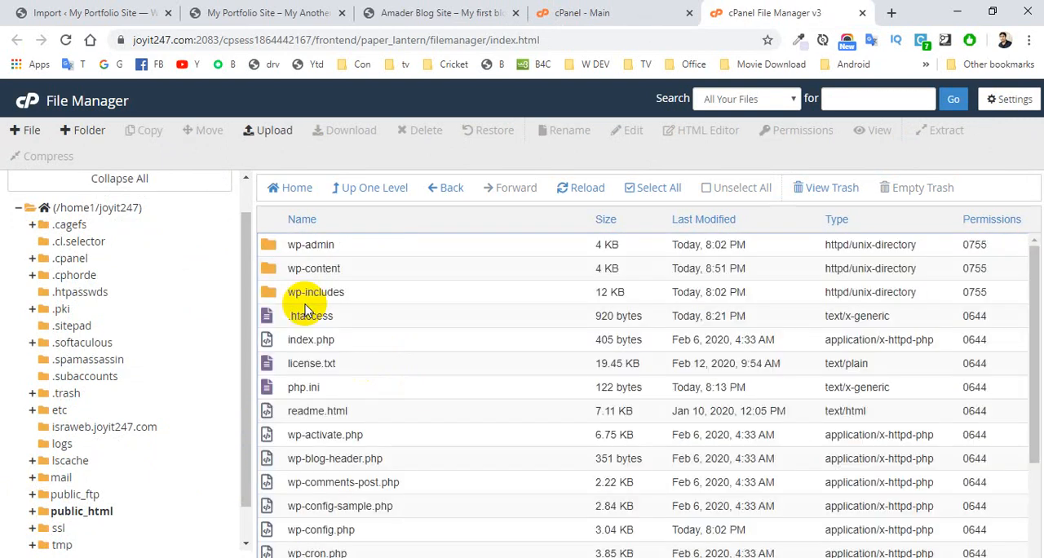
double_click(268, 268)
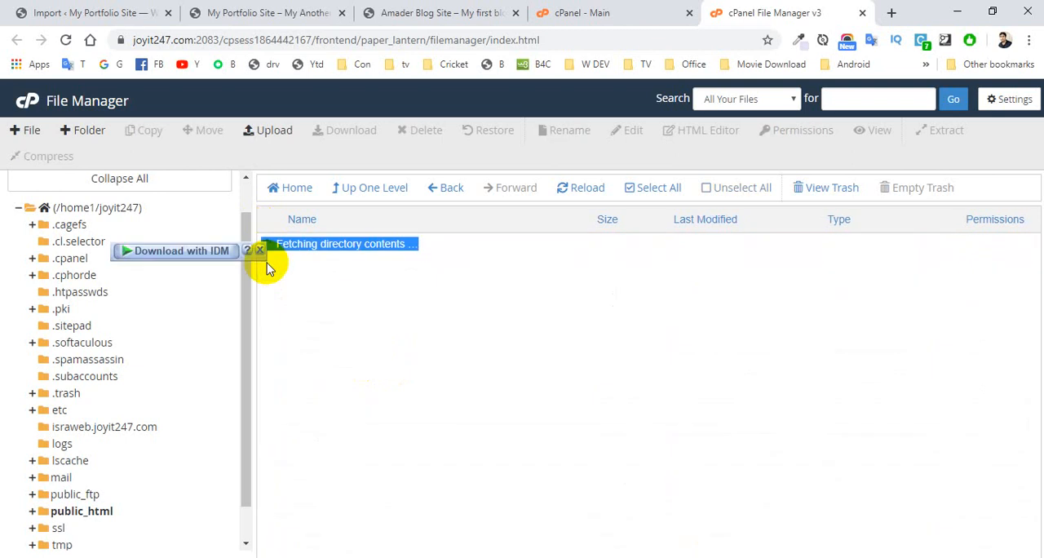
left_click(412, 421)
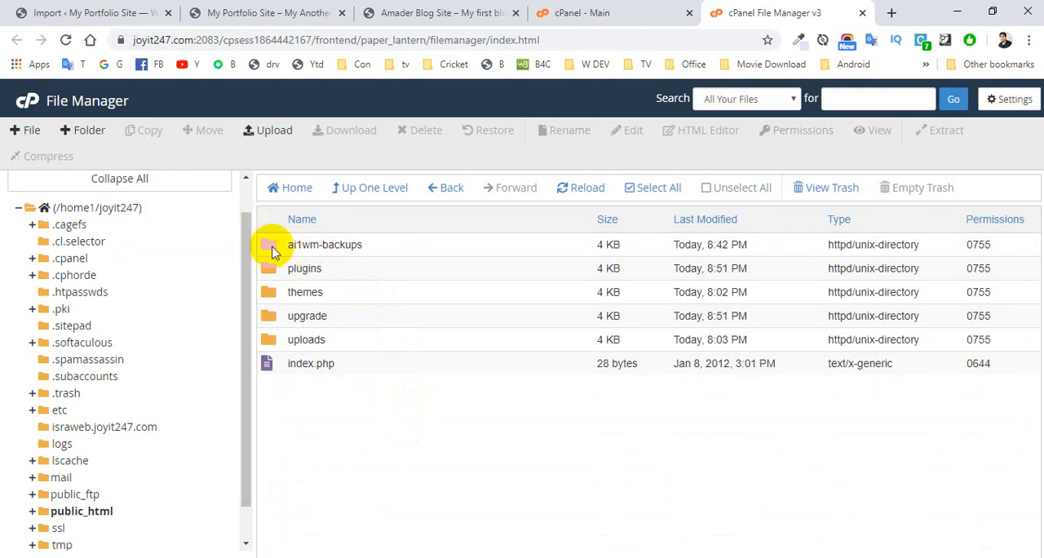
left_click(272, 249)
double_click(272, 250)
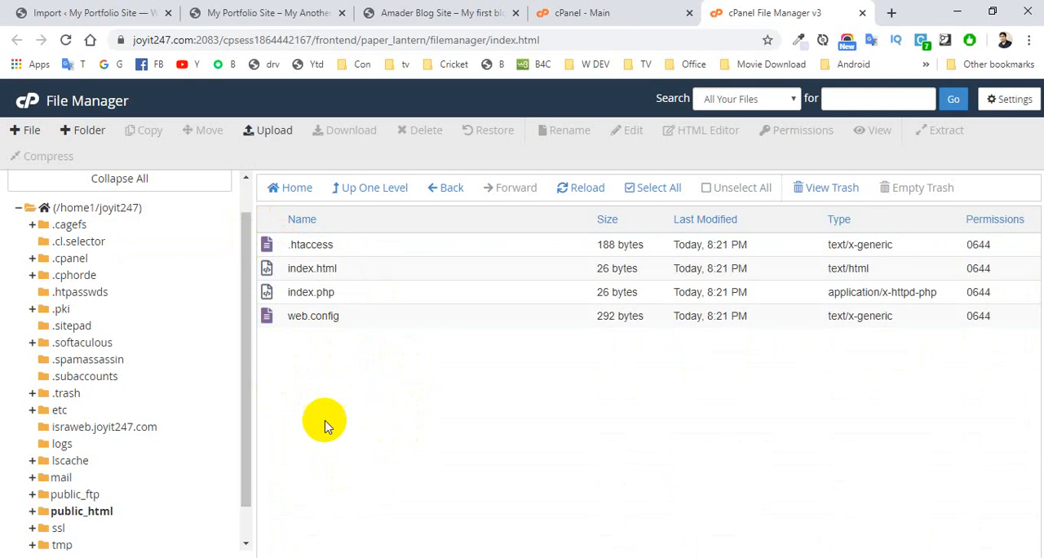
left_click(277, 137)
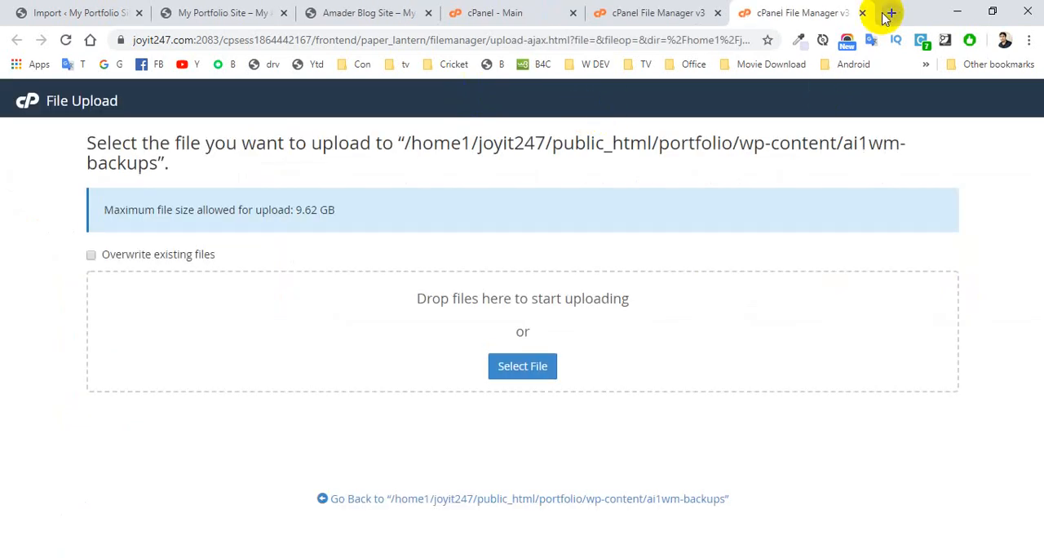
left_click(862, 13)
left_click(408, 556)
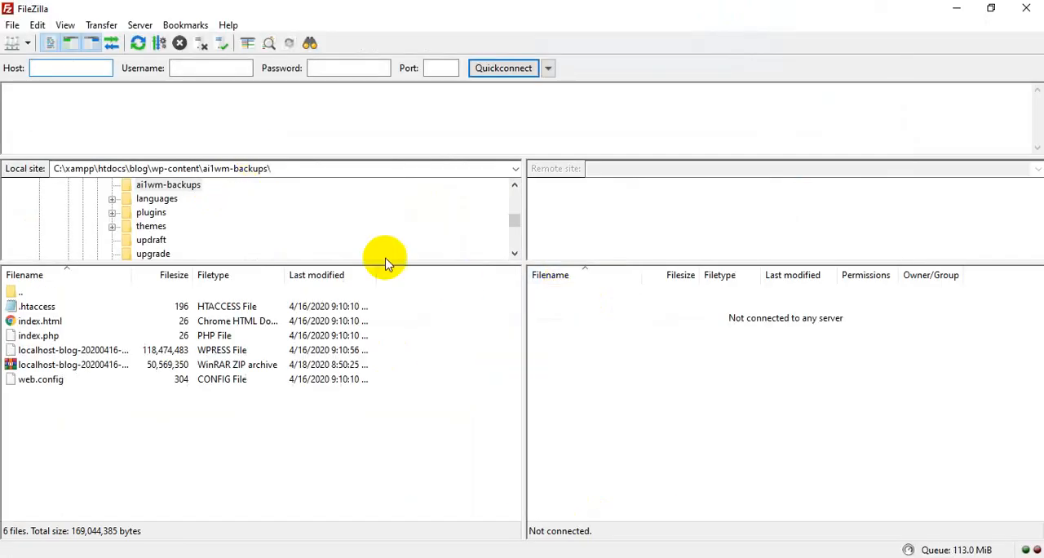
left_click(1027, 16)
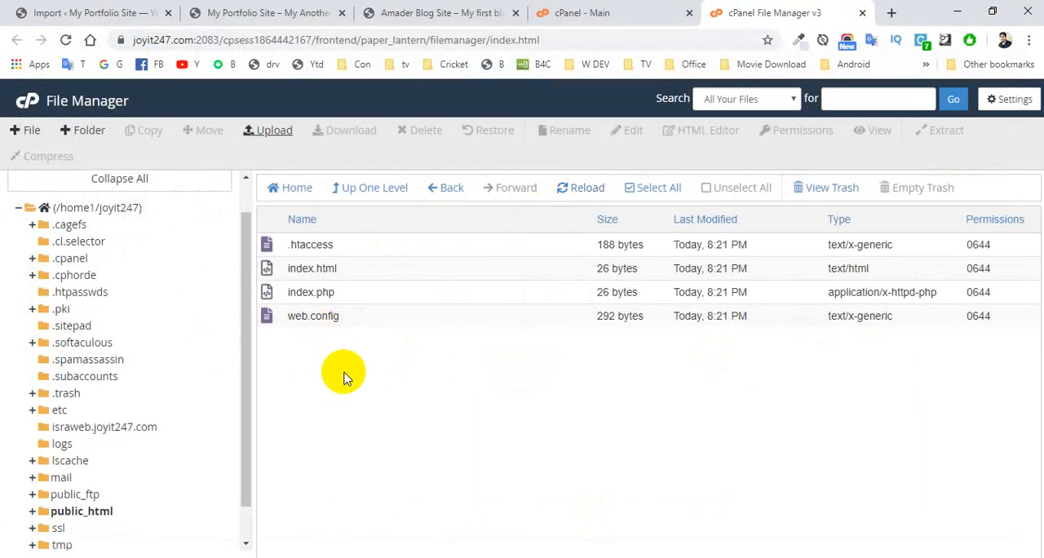
left_click(268, 131)
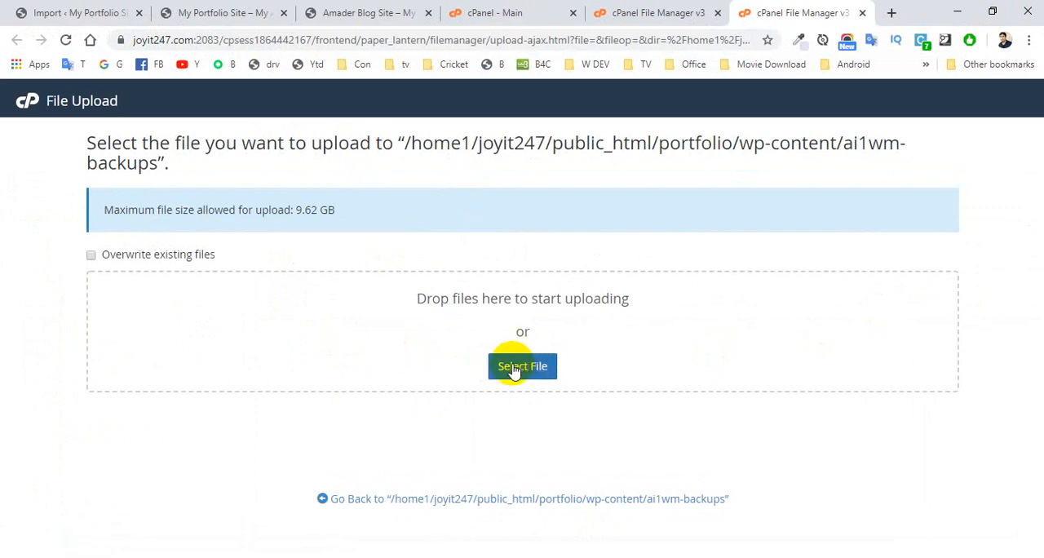
left_click(519, 365)
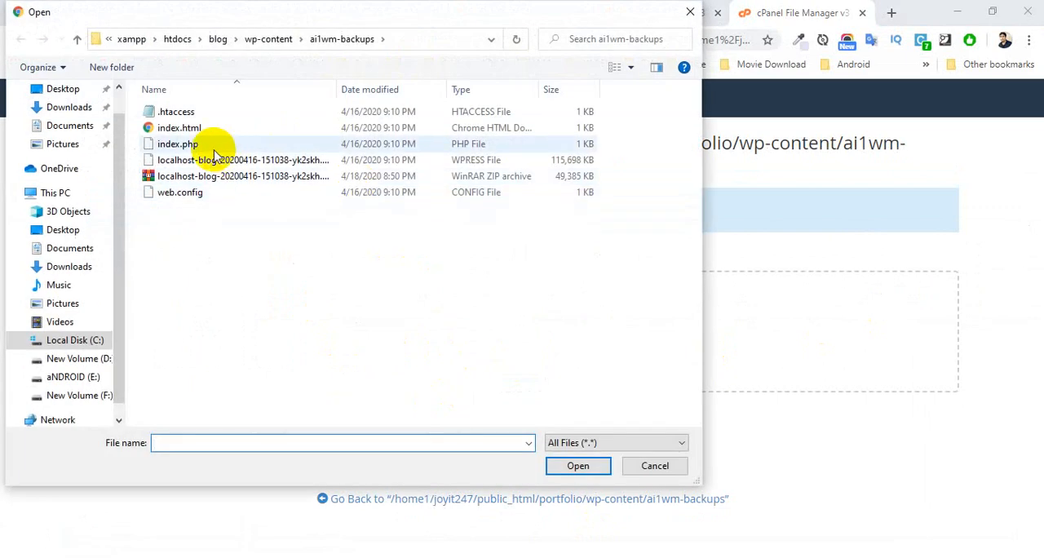
left_click(244, 177)
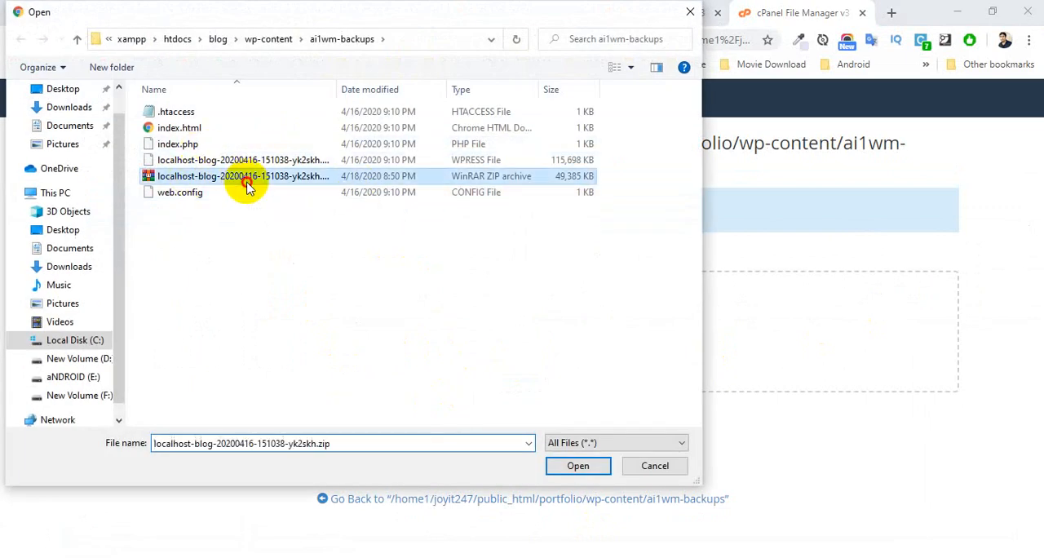
left_click(577, 465)
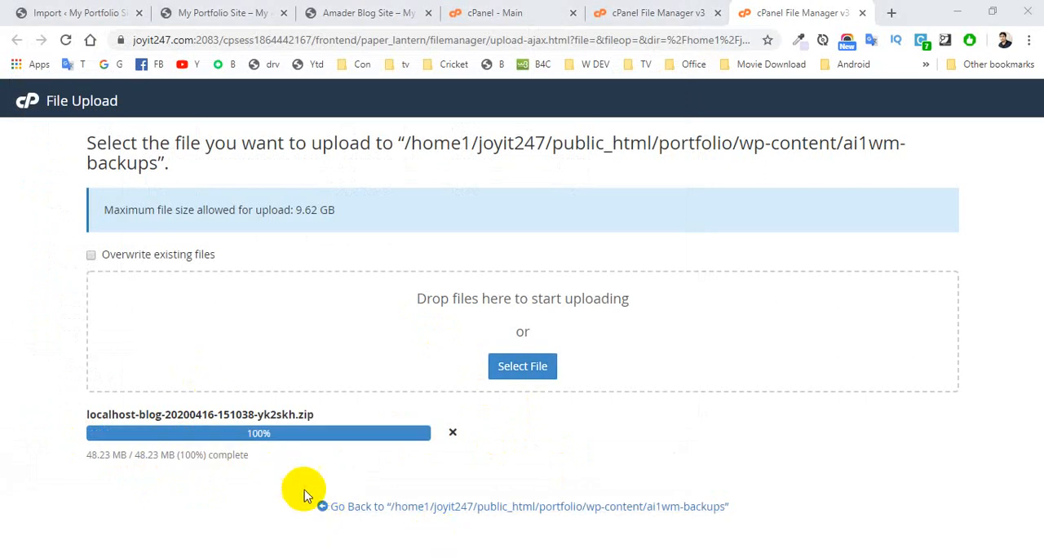
left_click(349, 507)
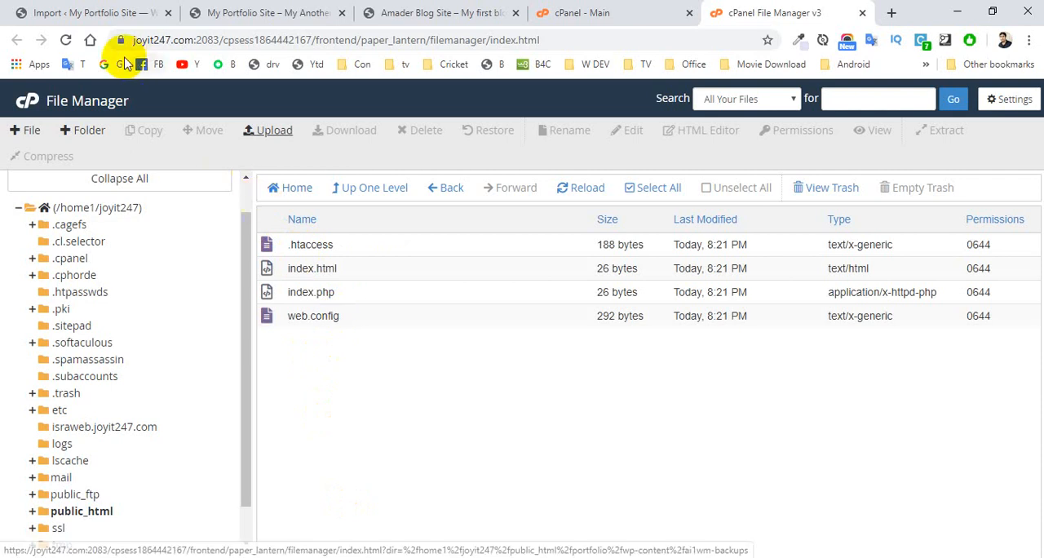
left_click(66, 42)
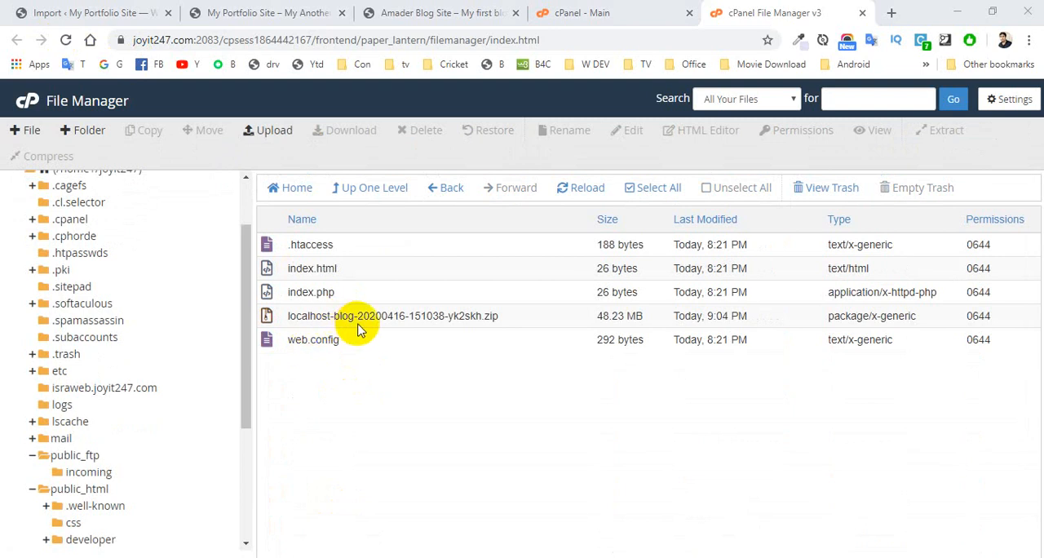
Step: Extract the uploaded backup zip into /public_html/portfolio/wp-content/ai1wm-backups
left_click(268, 316)
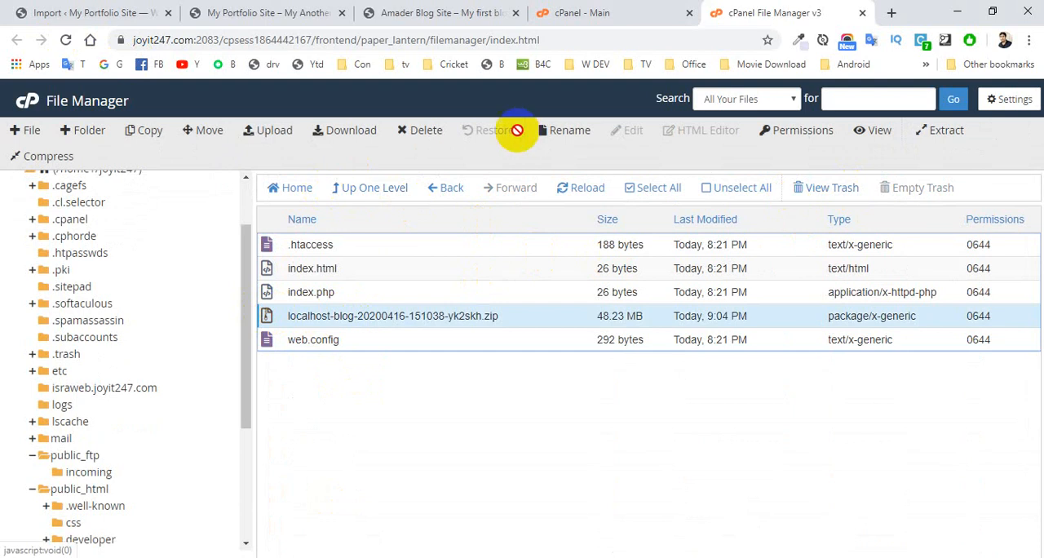
left_click(937, 132)
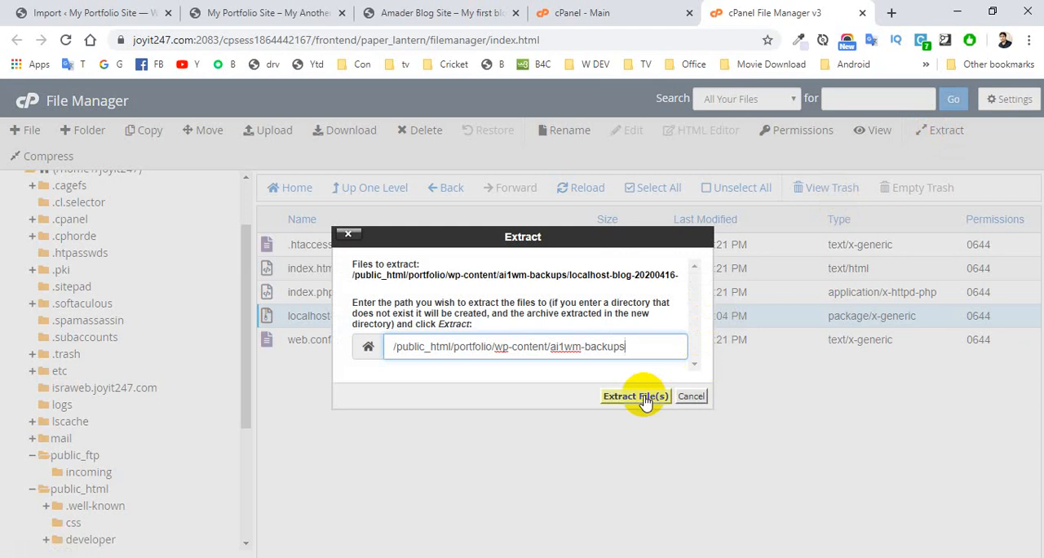
left_click(643, 398)
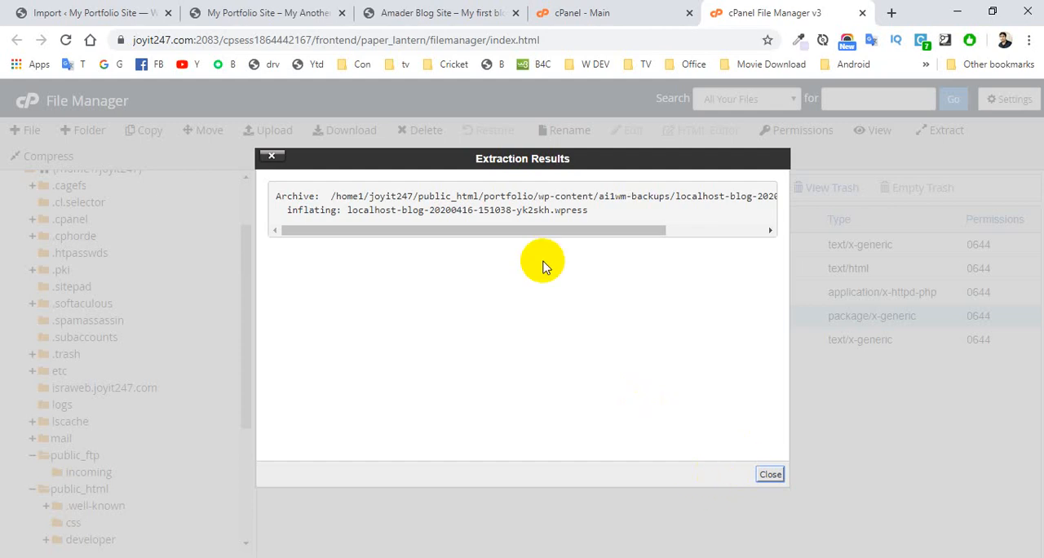
Step: Close the extraction results, reload File Manager, and check public_html/portfolio/wp-content/ai1wm-backups for the extracted .wpress backup
left_click(770, 475)
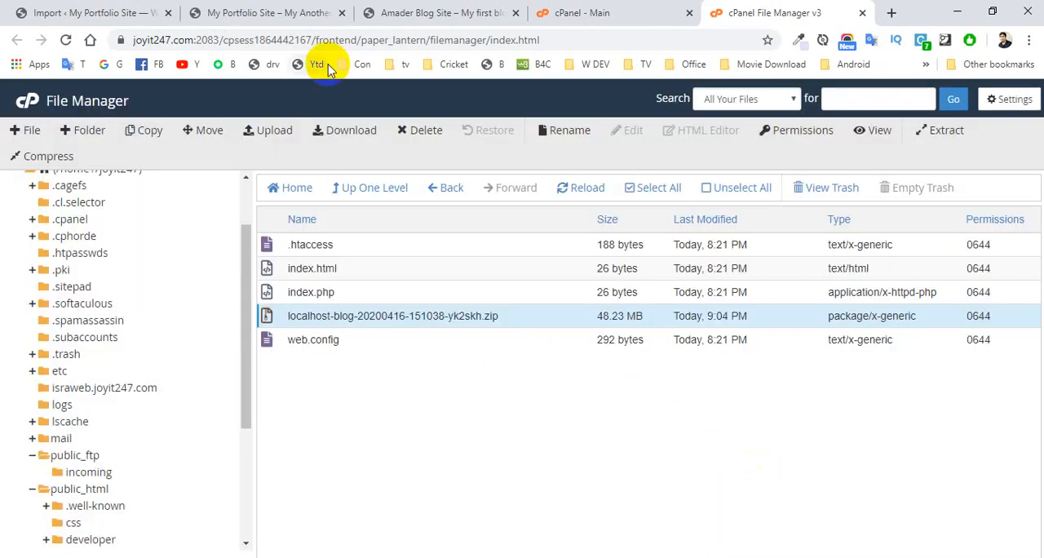
left_click(66, 40)
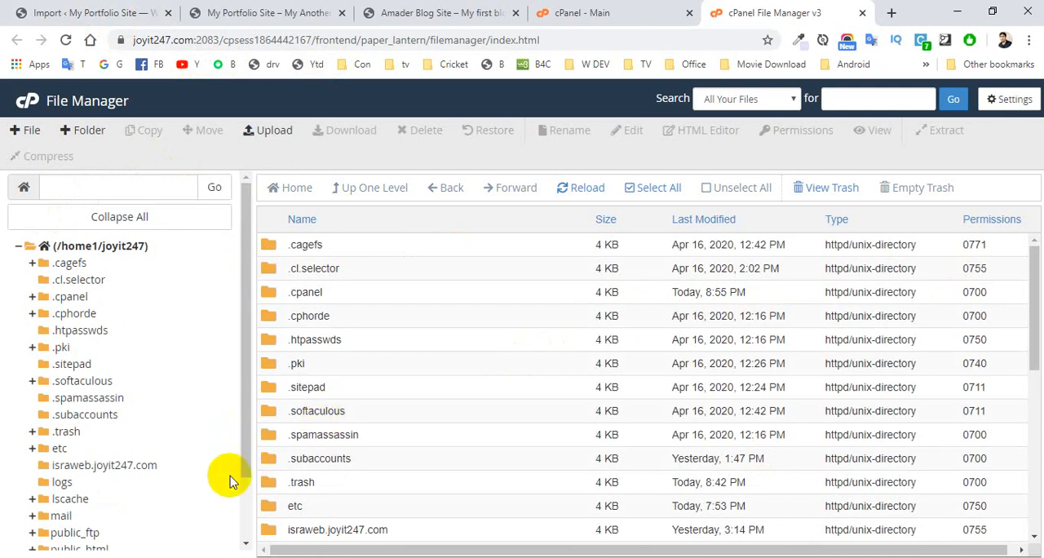
left_click_drag(245, 428, 238, 533)
left_click(54, 472)
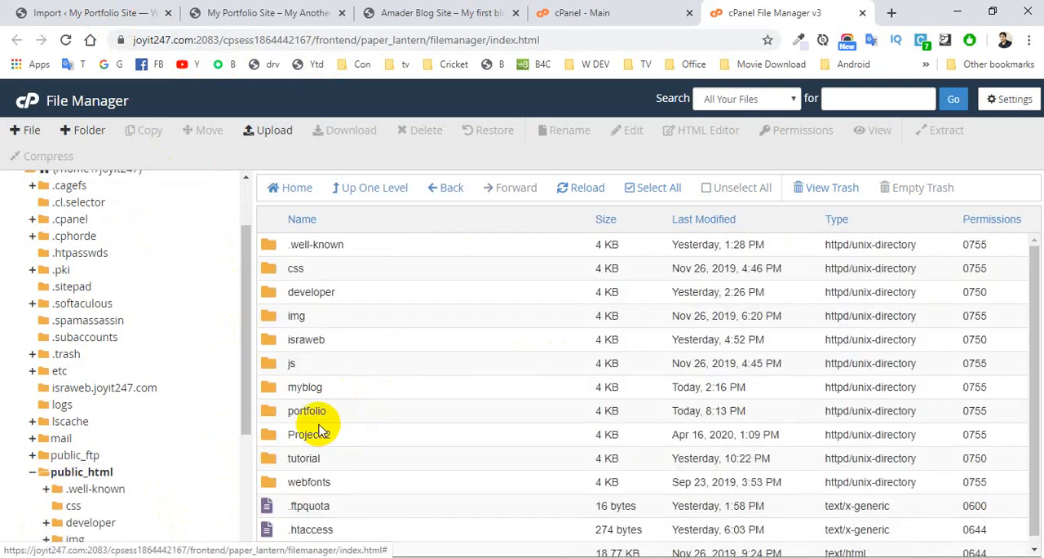
double_click(277, 412)
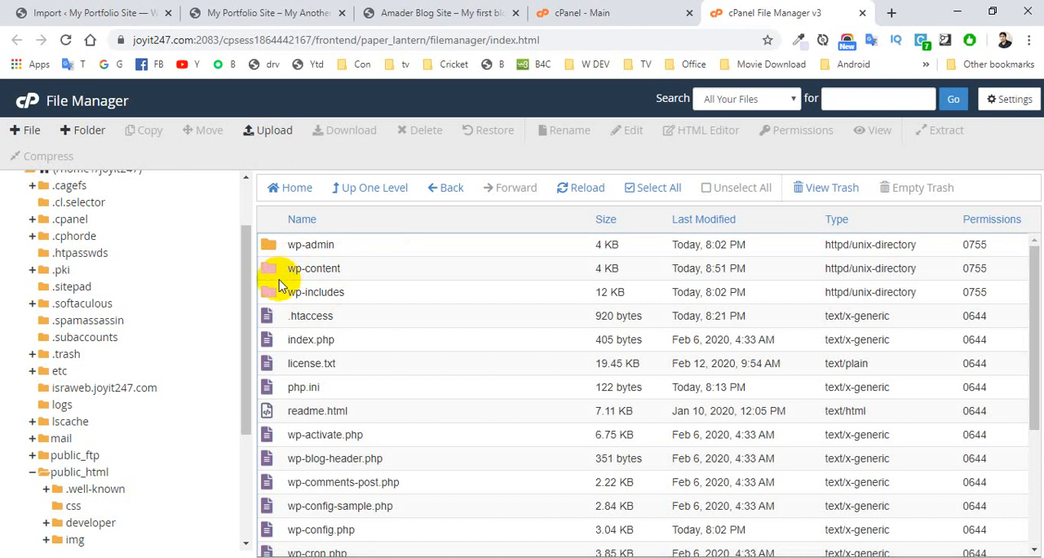
double_click(269, 271)
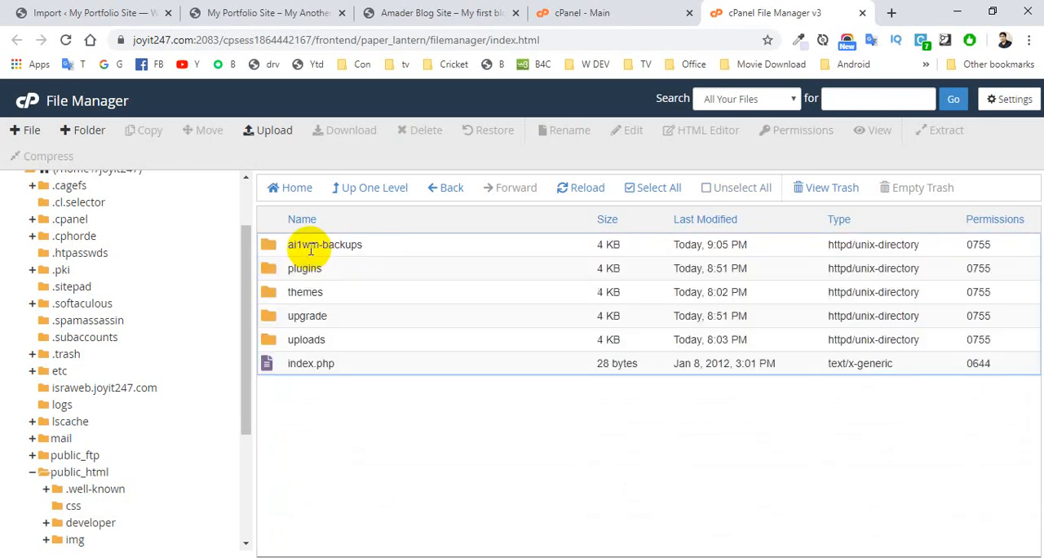
double_click(268, 246)
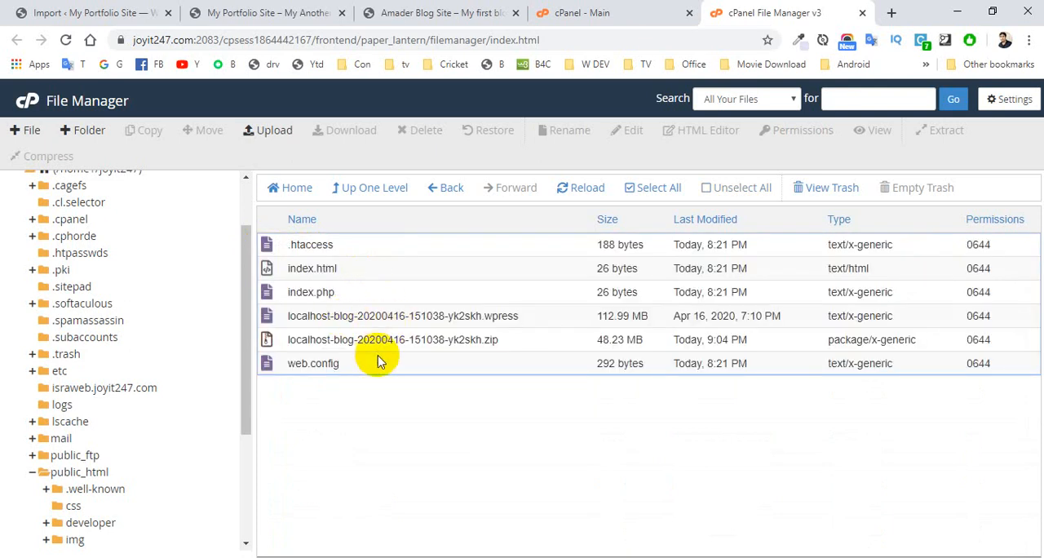
left_click(467, 315)
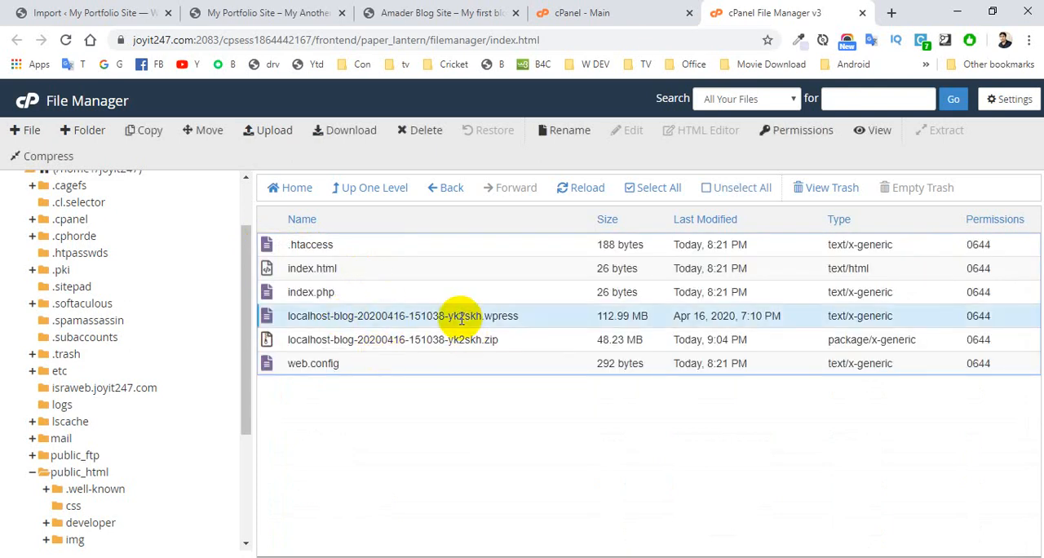
left_click(344, 343)
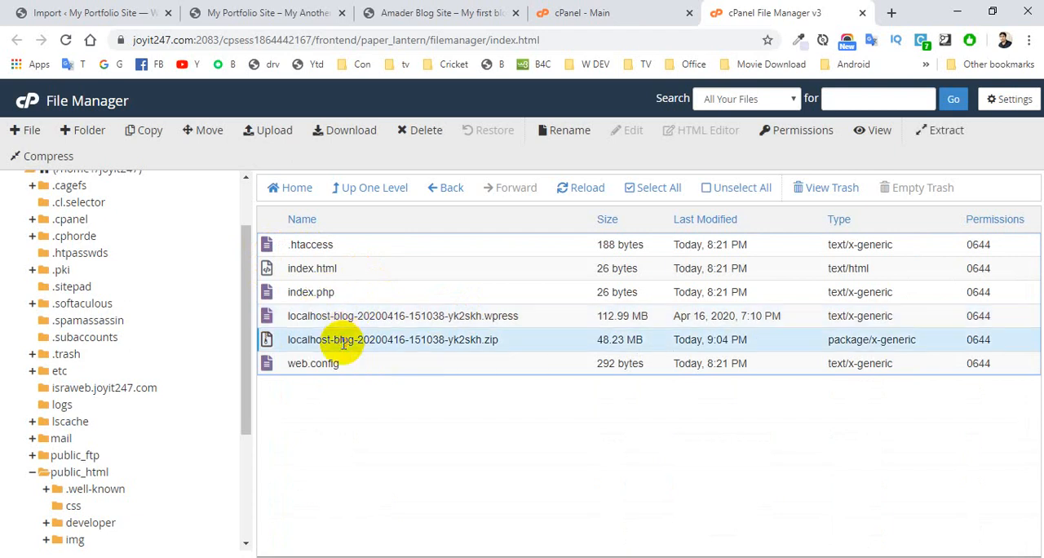
left_click(310, 320)
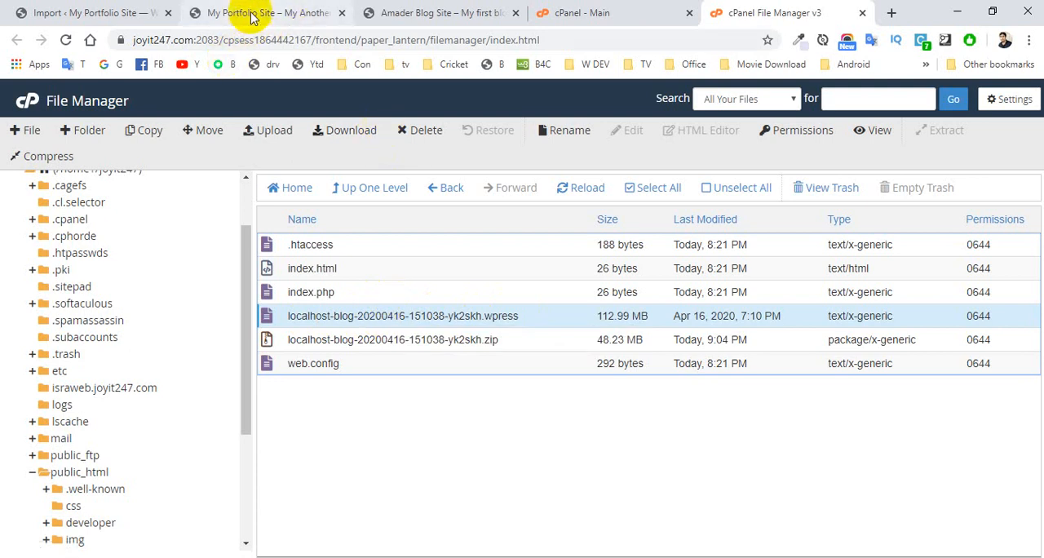
left_click(131, 12)
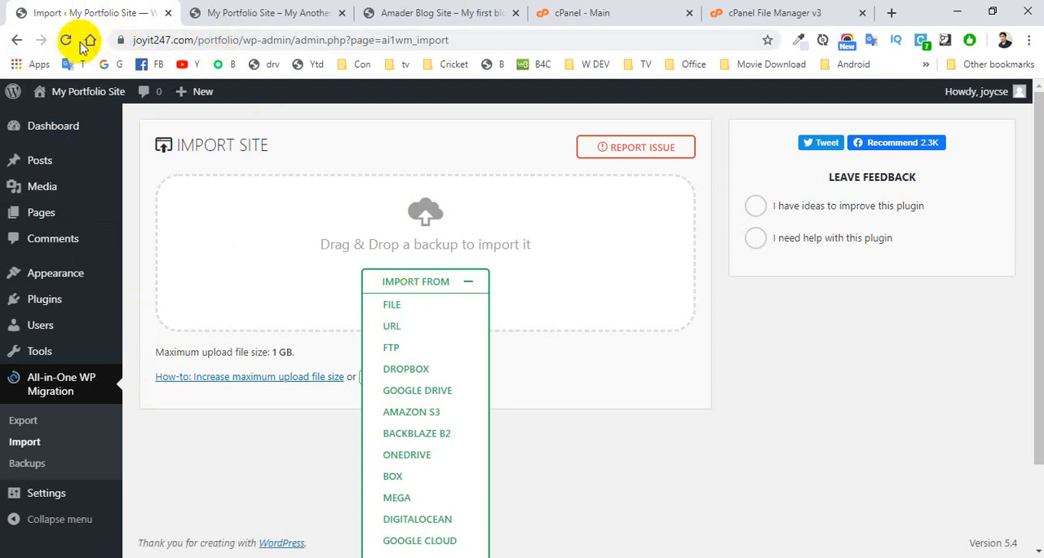
left_click(68, 41)
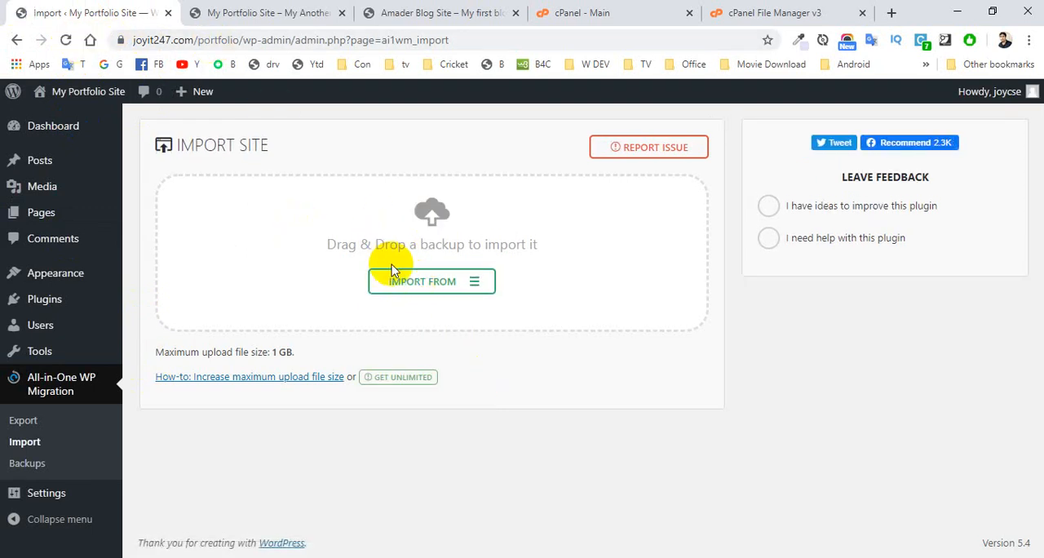
left_click(406, 284)
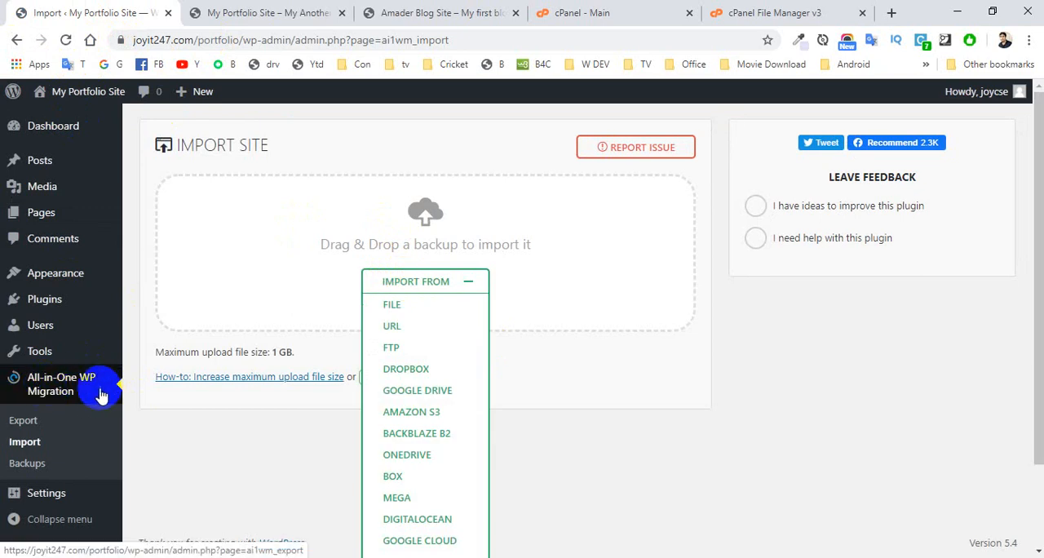
left_click(388, 306)
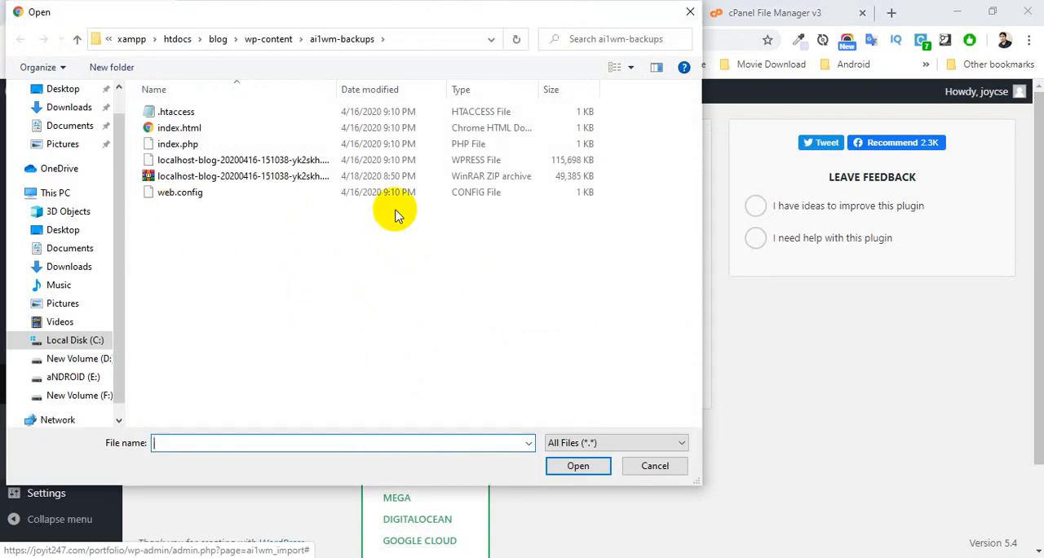
left_click(687, 15)
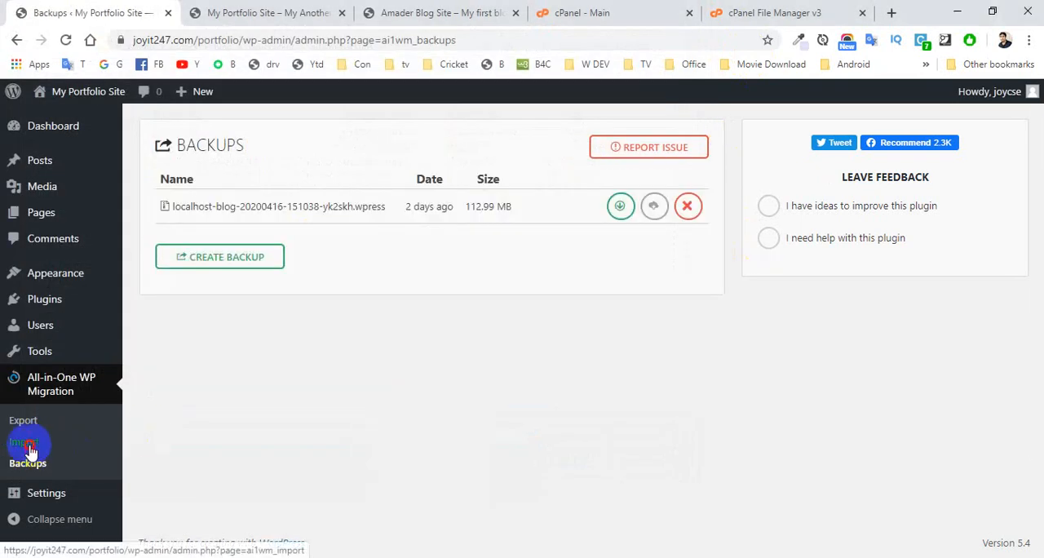
left_click(27, 444)
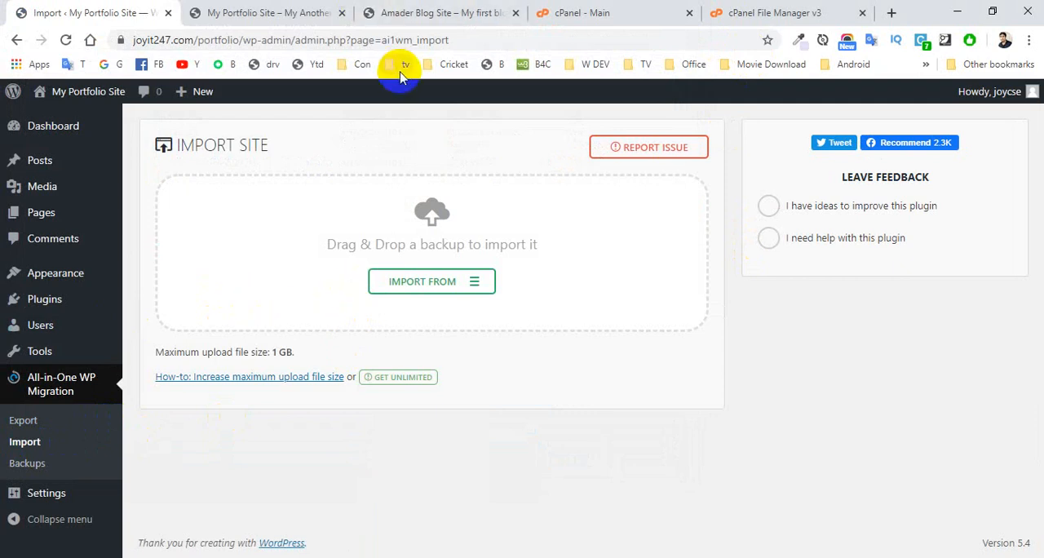
left_click(770, 10)
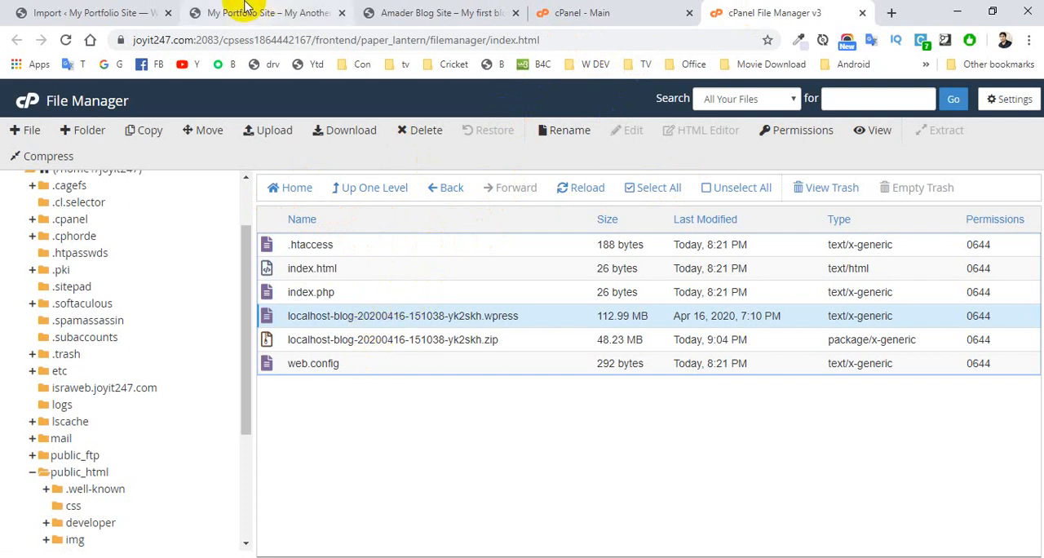
left_click(130, 12)
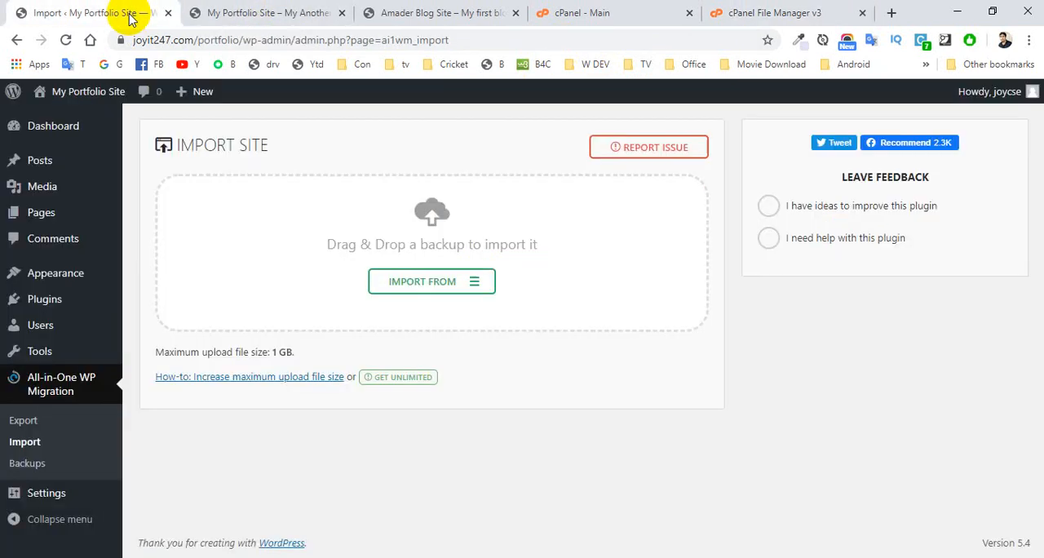
left_click(27, 464)
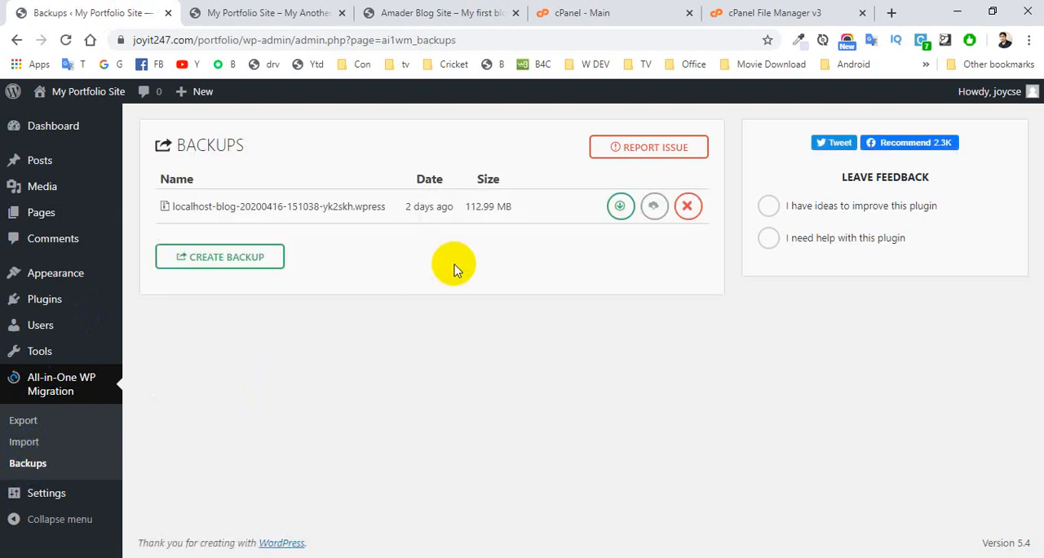
left_click(626, 212)
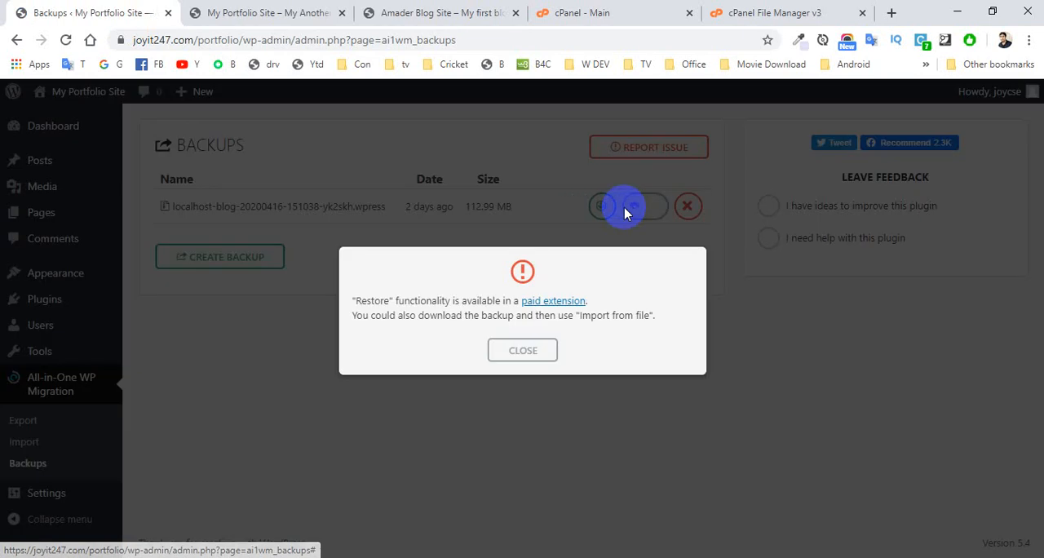
left_click(546, 352)
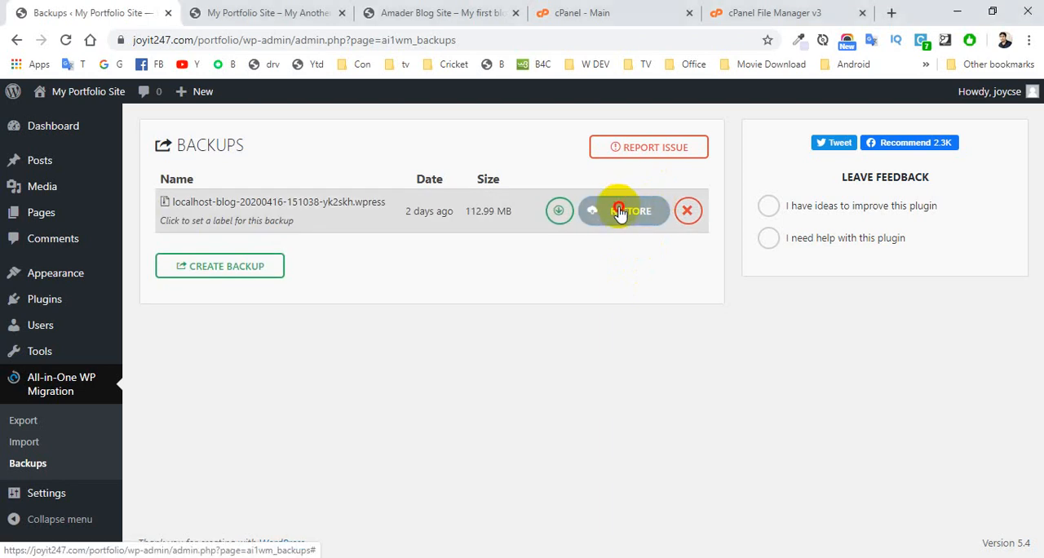
left_click(627, 213)
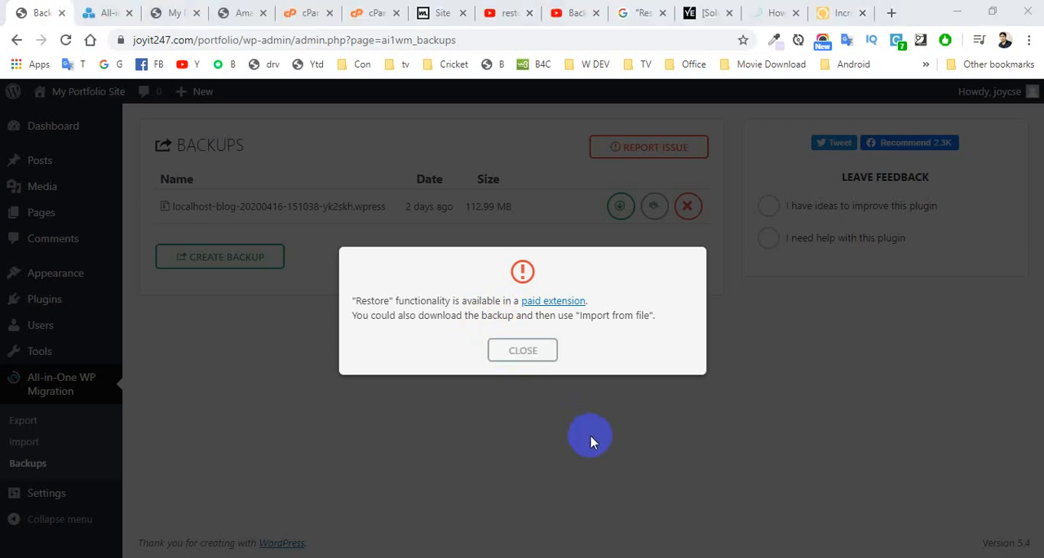
left_click(522, 352)
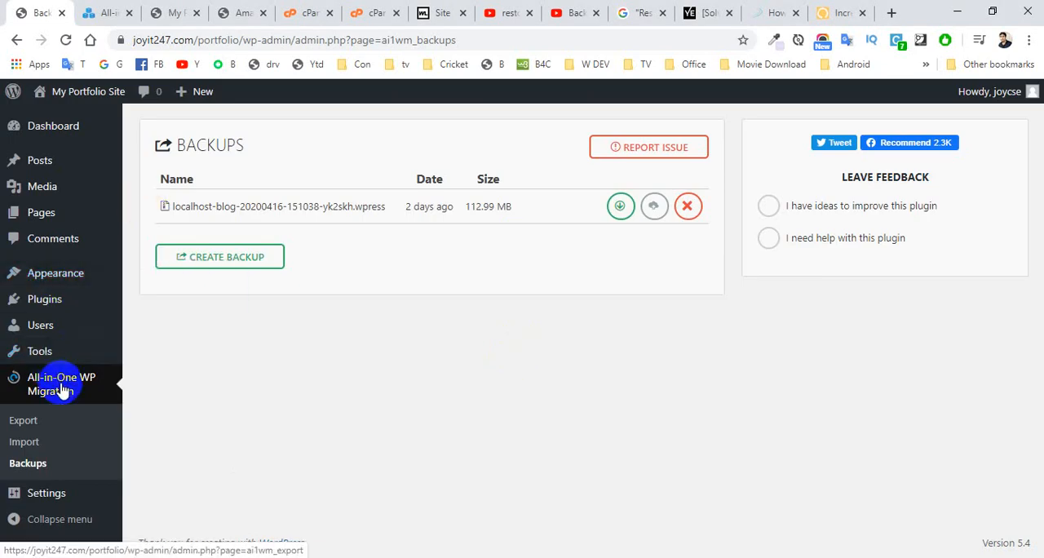
Step: Deactivate and delete the All-in-One WP Migration plugin version 7.20 from the portfolio site
mouse_move(47, 296)
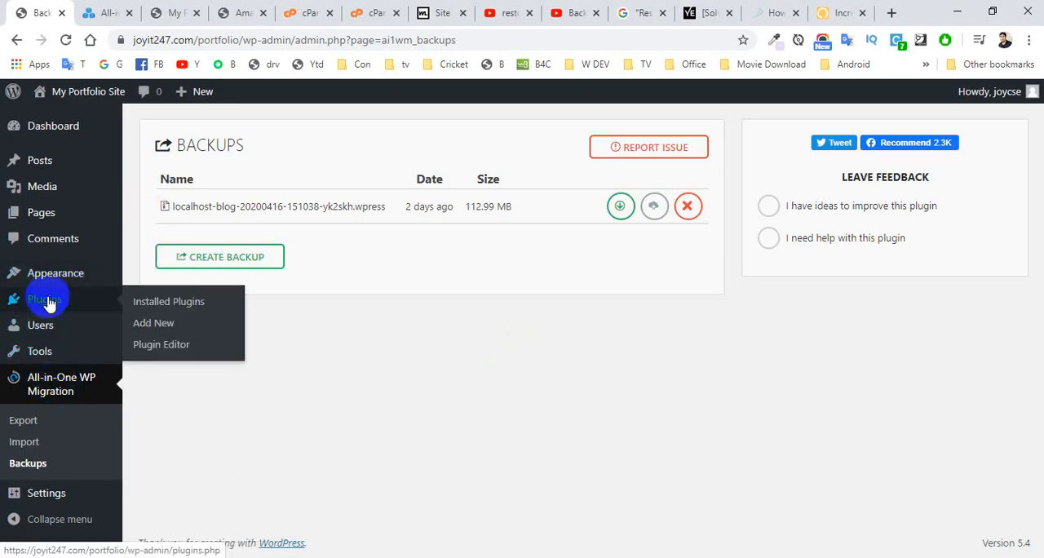
left_click(163, 303)
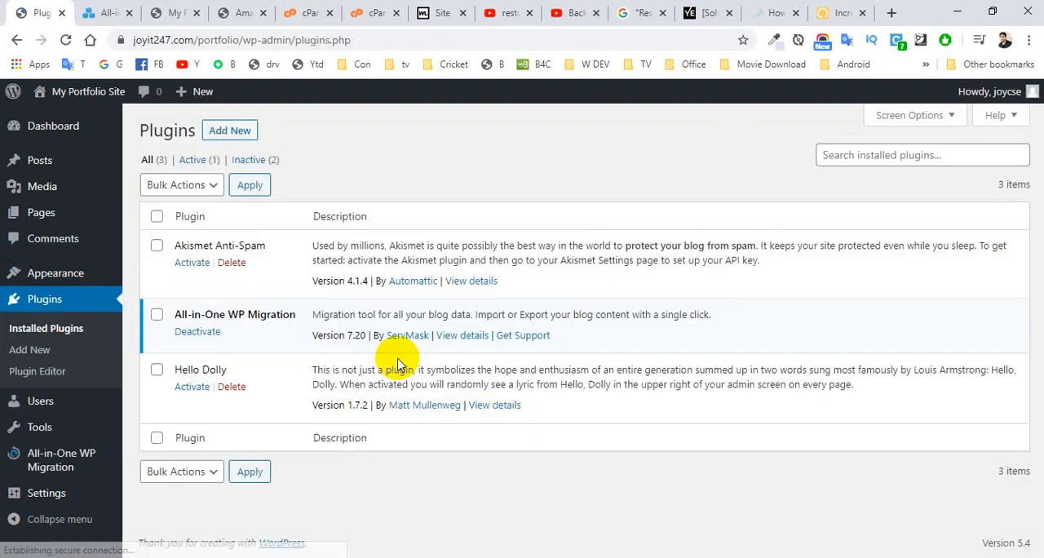
left_click(193, 332)
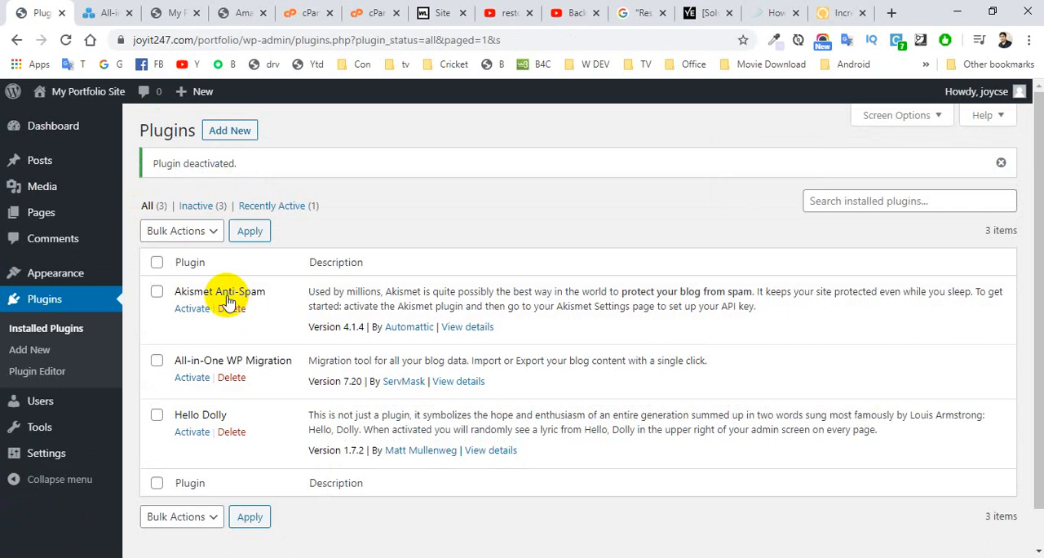
left_click(228, 379)
left_click(592, 142)
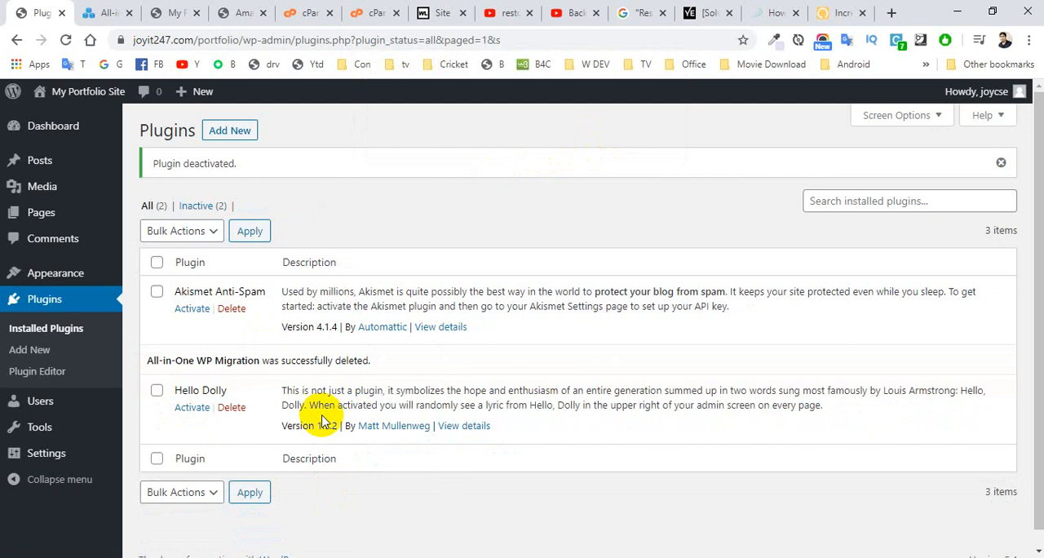
Step: Upload all-in-one-wp-migration.6.77.zip from the Downloads folder as a new plugin, install it, and activate it
left_click(231, 132)
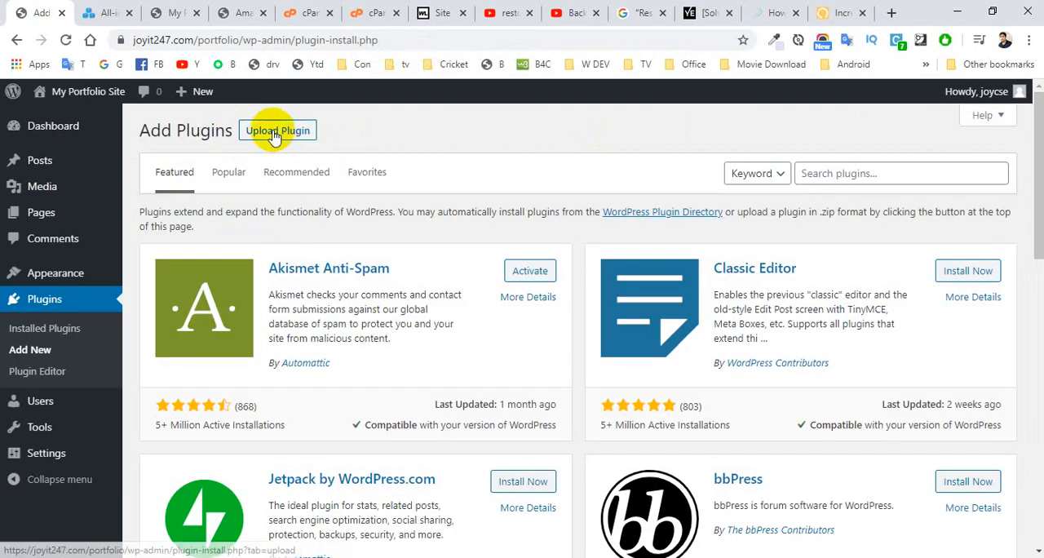
left_click(275, 133)
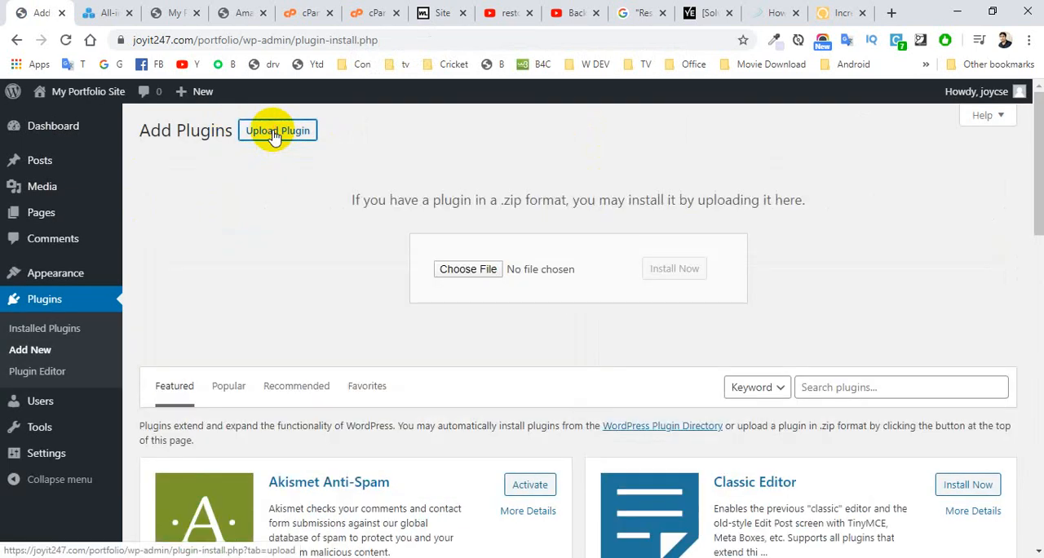
left_click(476, 271)
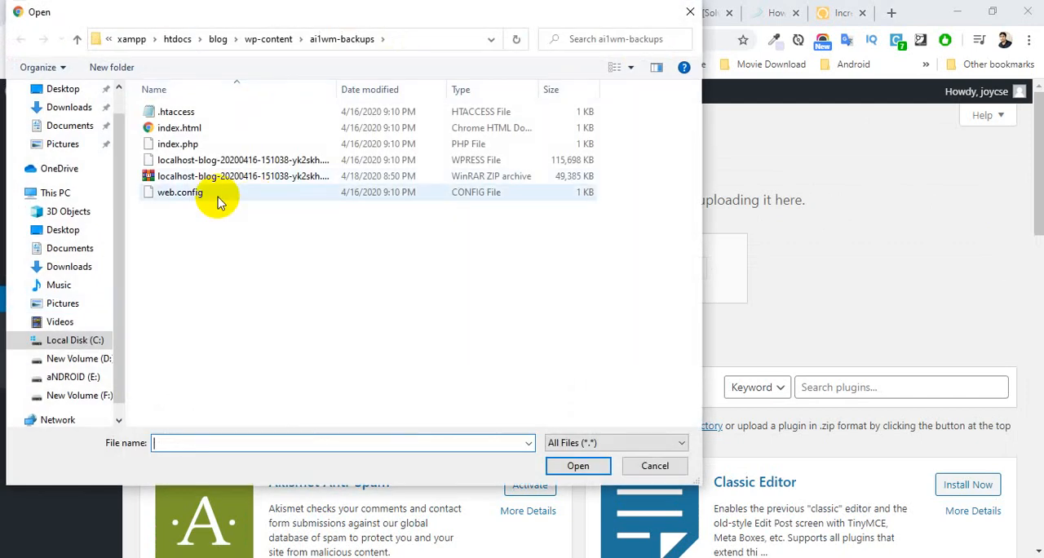
left_click(74, 108)
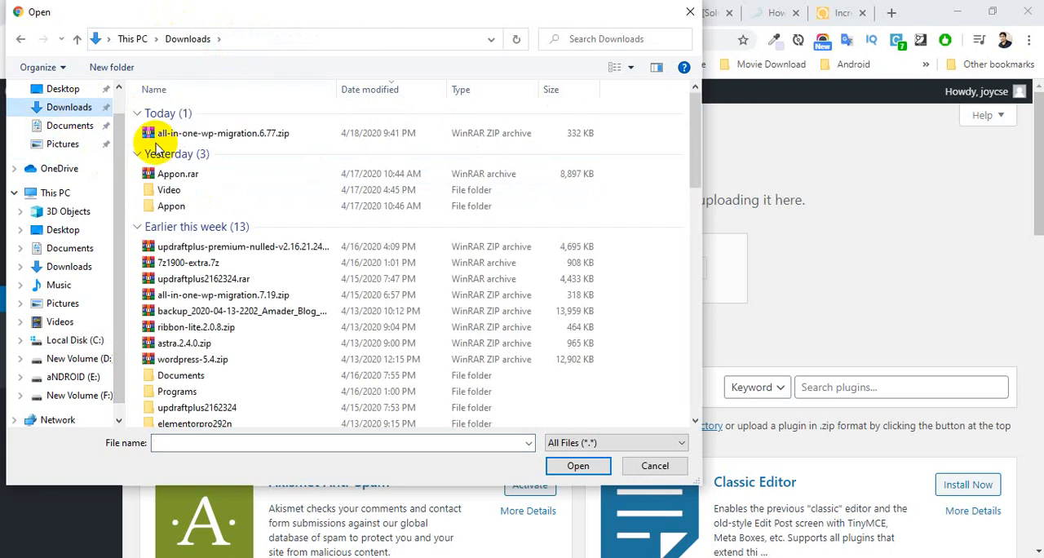
left_click(189, 134)
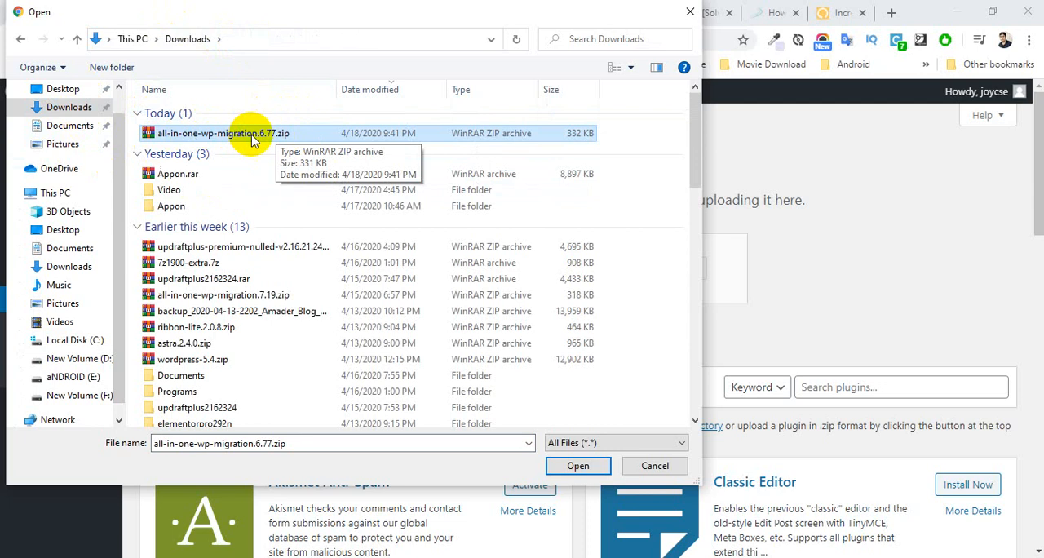
left_click(577, 466)
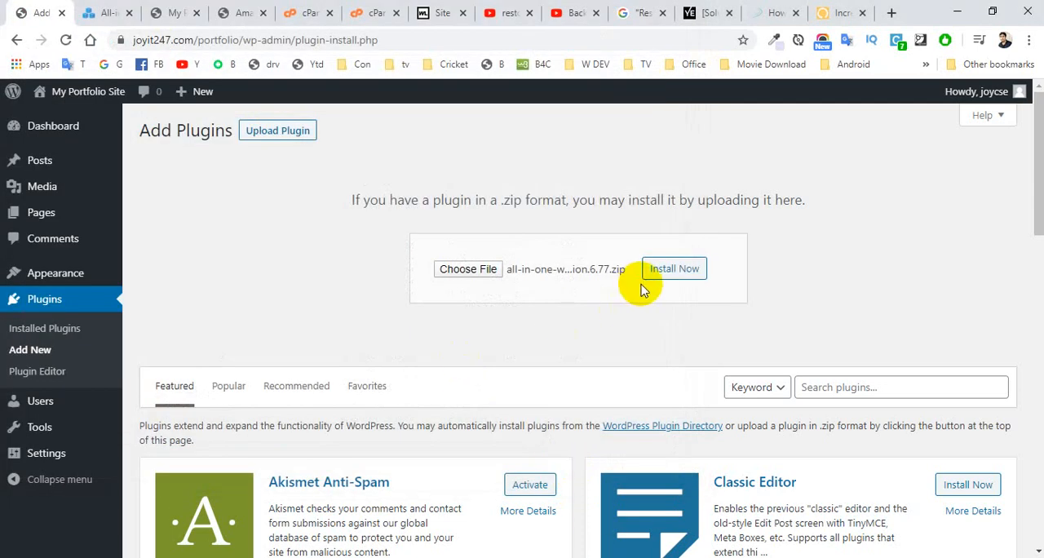
left_click(672, 276)
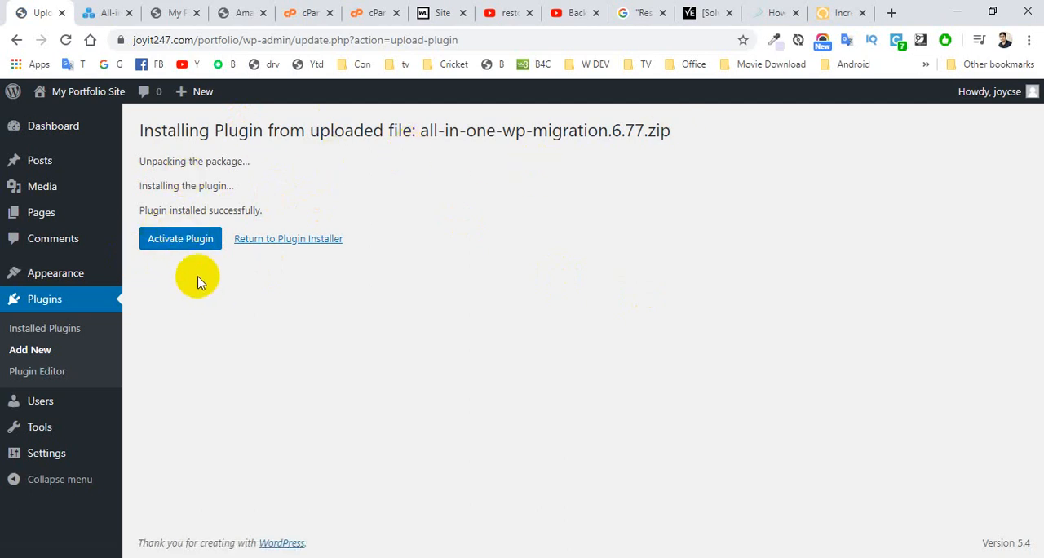
left_click(185, 241)
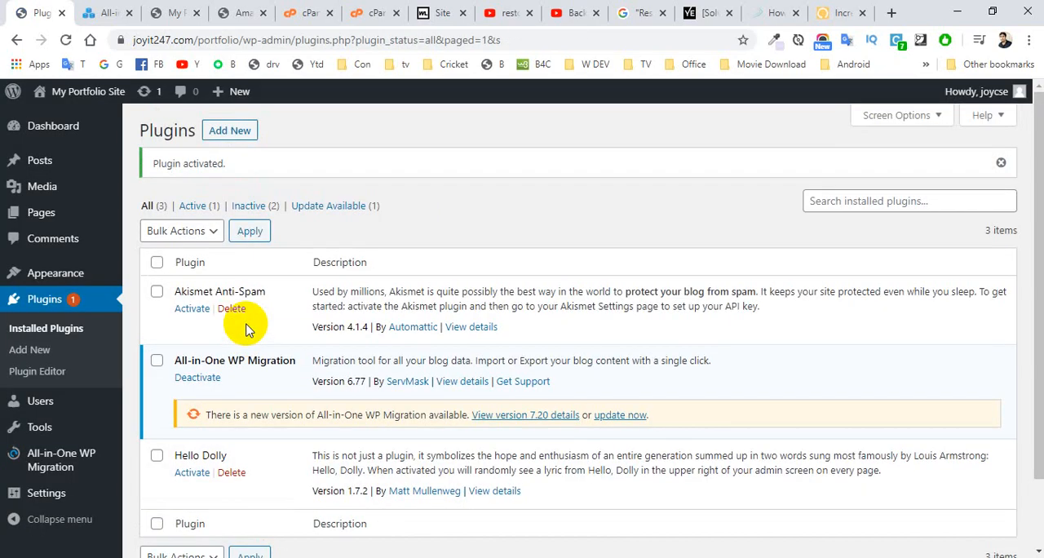
mouse_move(69, 460)
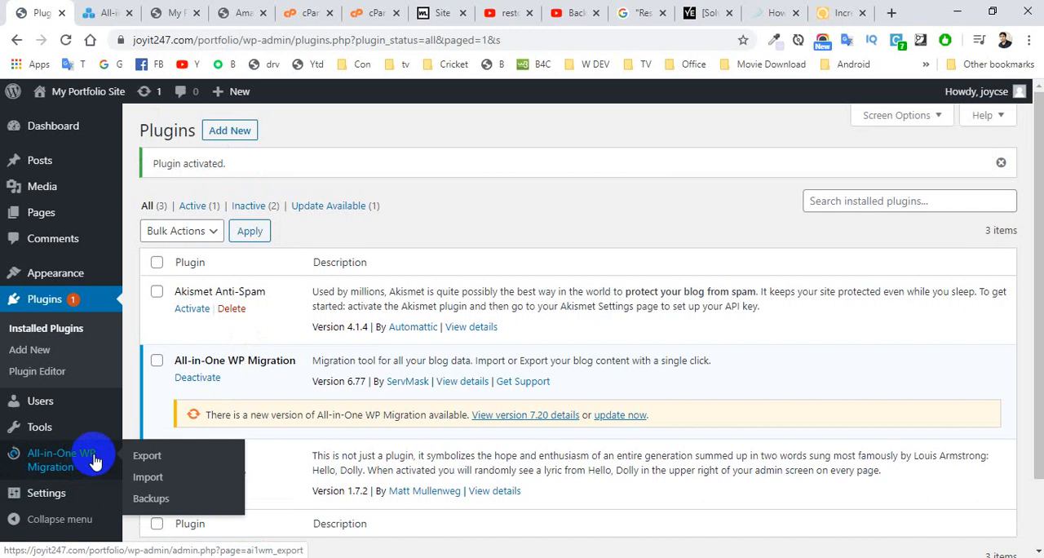
left_click(155, 505)
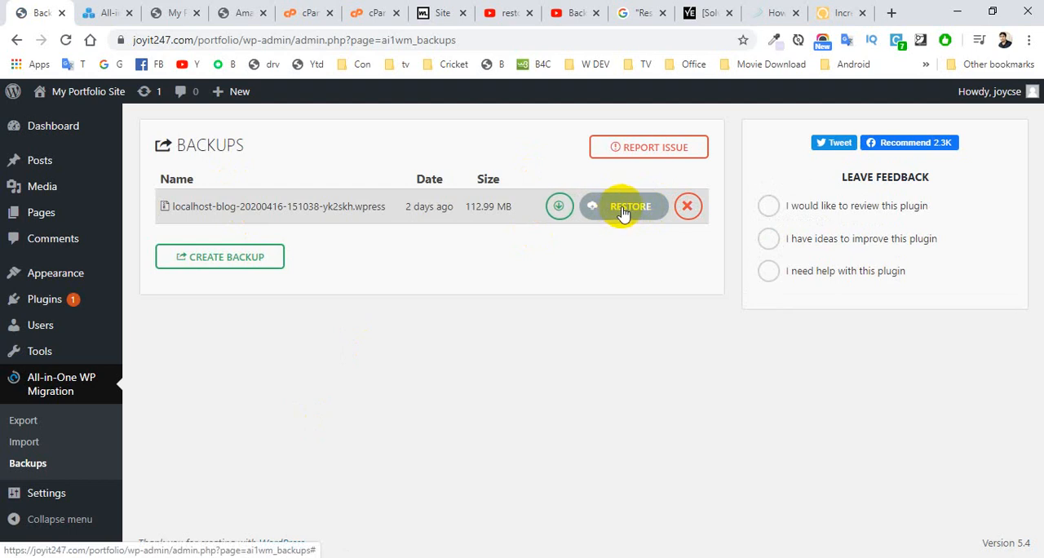
left_click(623, 210)
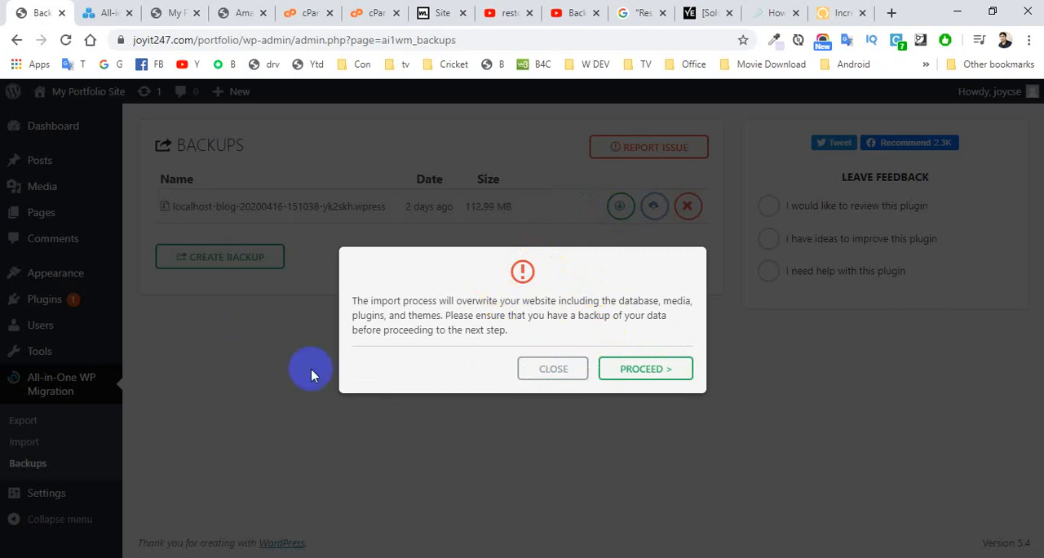
left_click(643, 372)
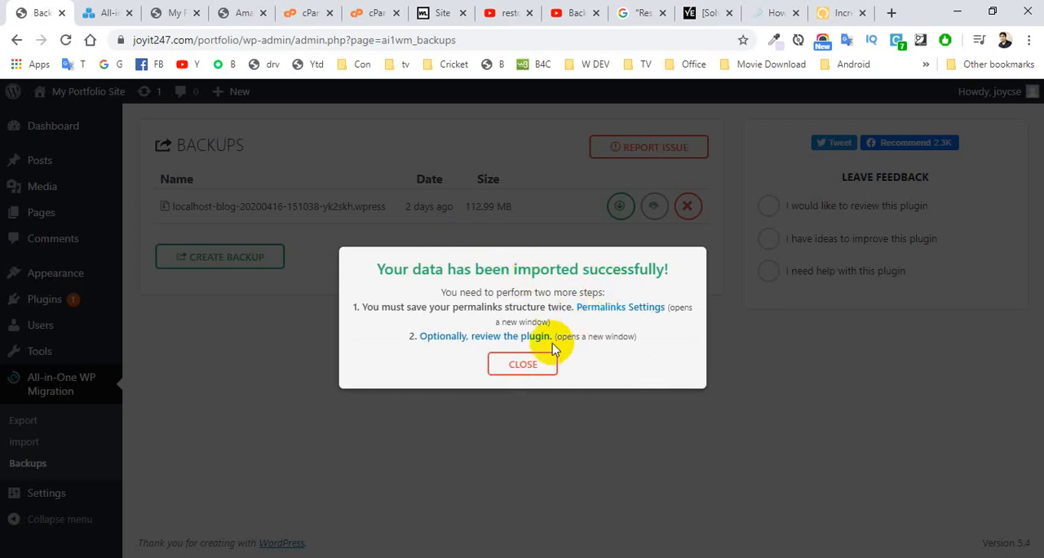
left_click(530, 365)
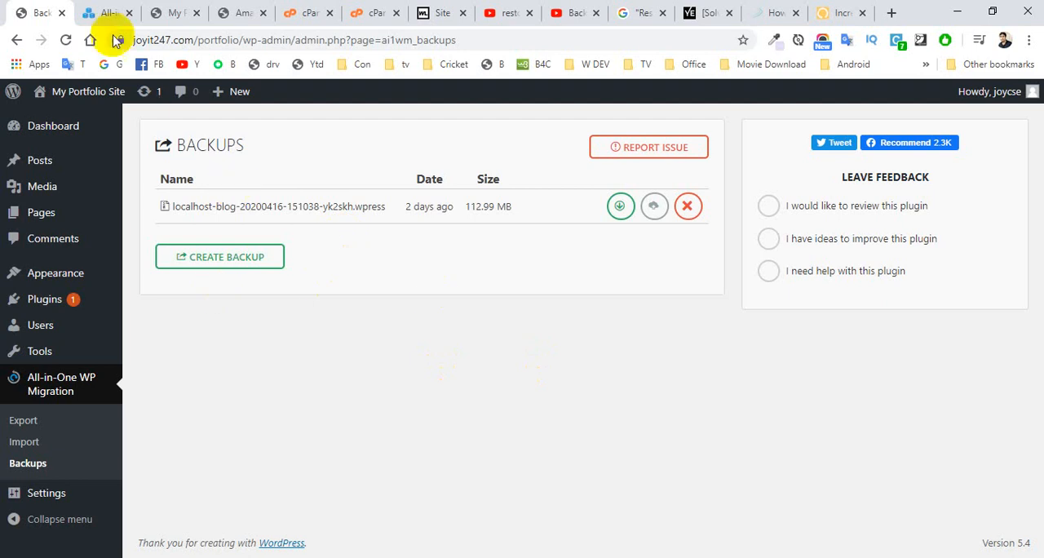
Step: Reload the Backups page, complete the reCAPTCHA check, and log back in to WordPress with the prefilled credentials
left_click(67, 40)
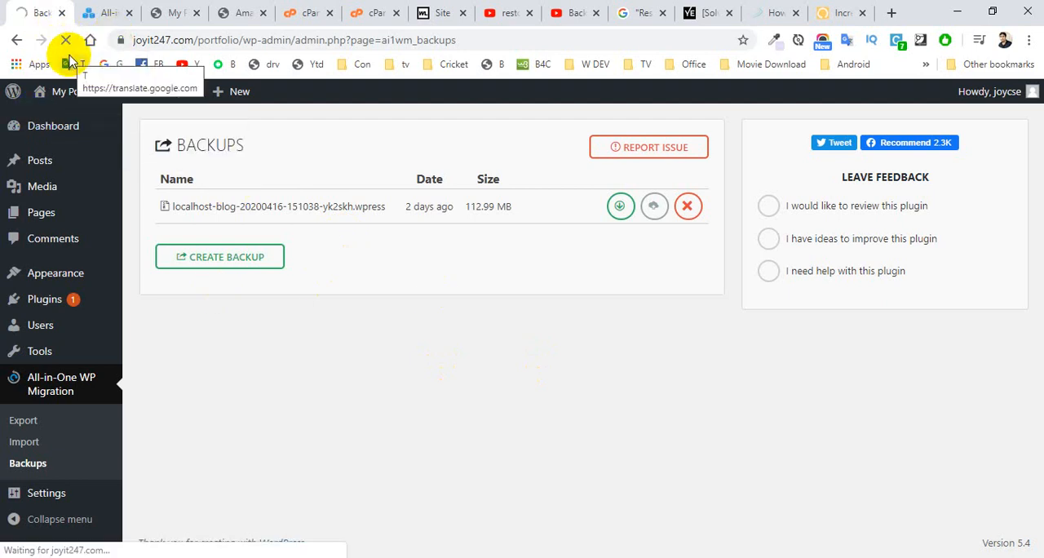
mouse_move(74, 98)
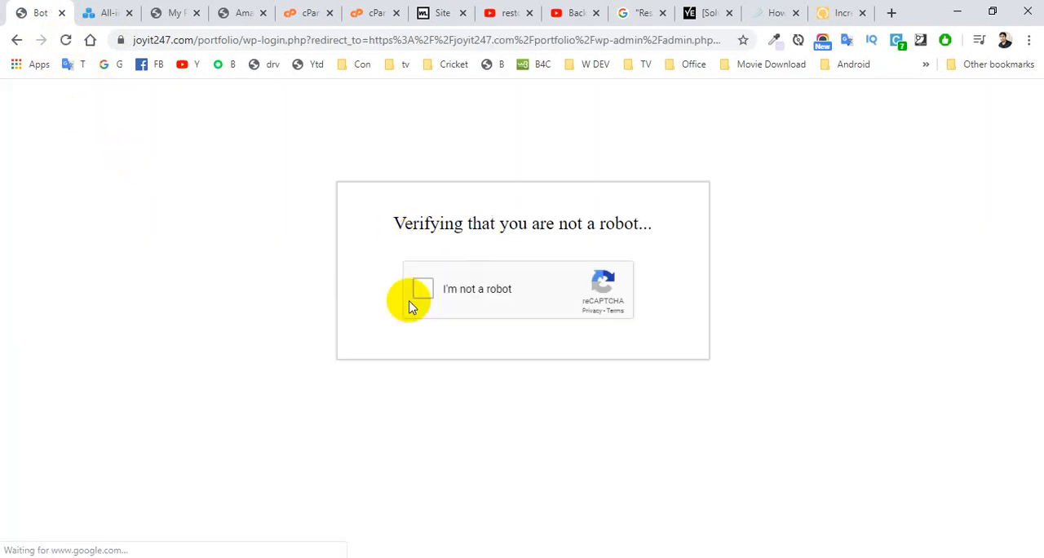
left_click(425, 291)
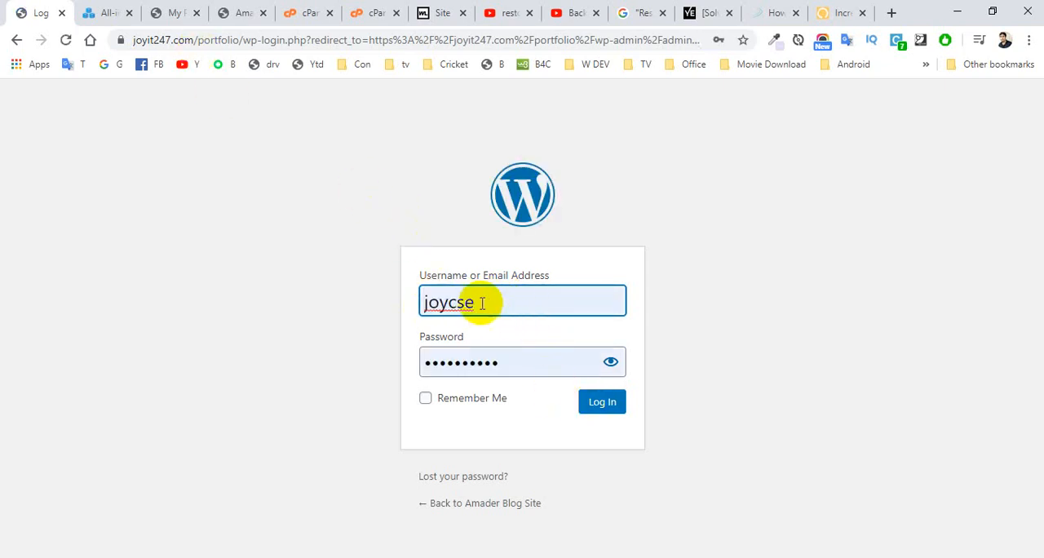
left_click(598, 405)
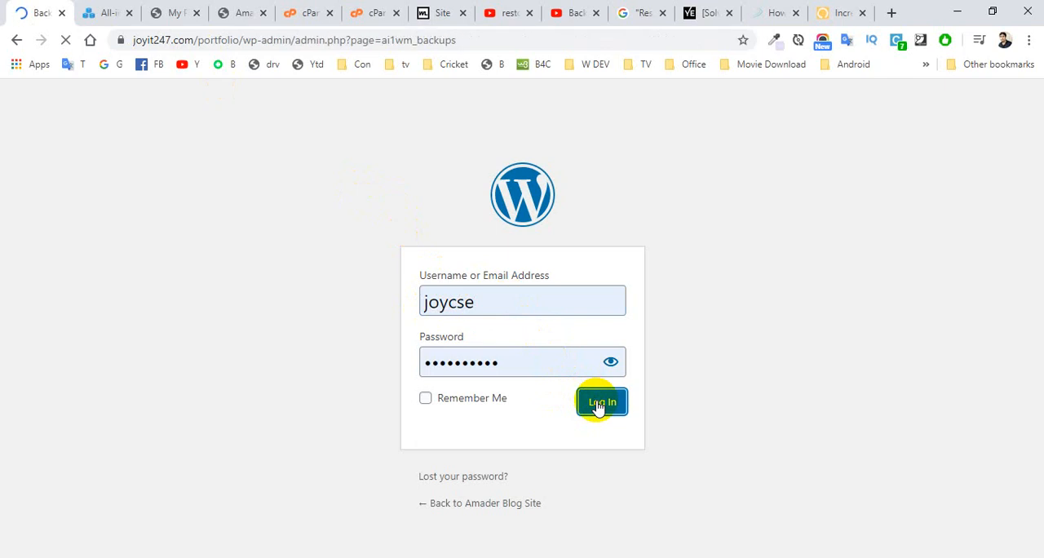
Step: Open the restored live site in a new tab and compare it with localhost/blog and the portfolio page loaded before the restore
mouse_move(40, 98)
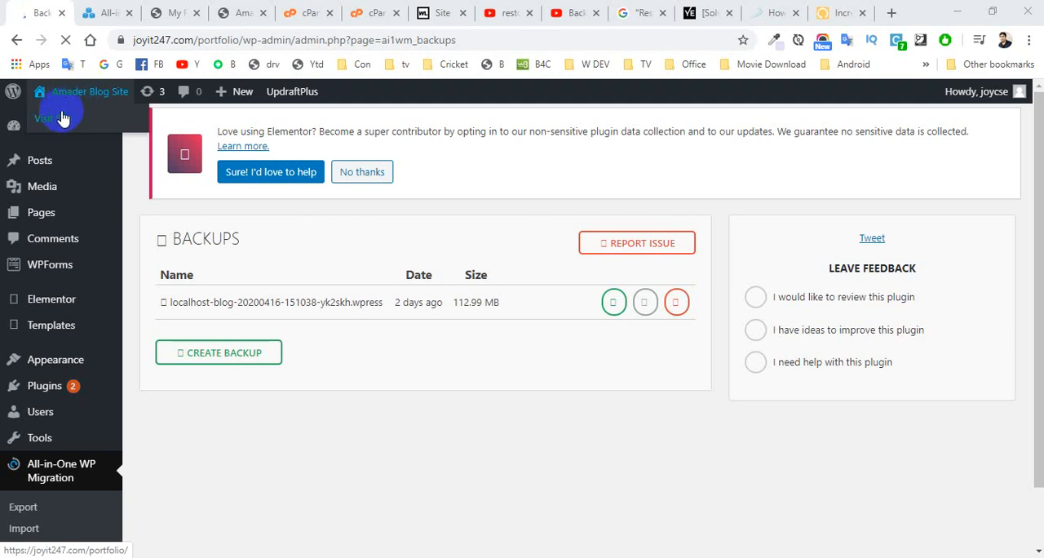
right_click(63, 124)
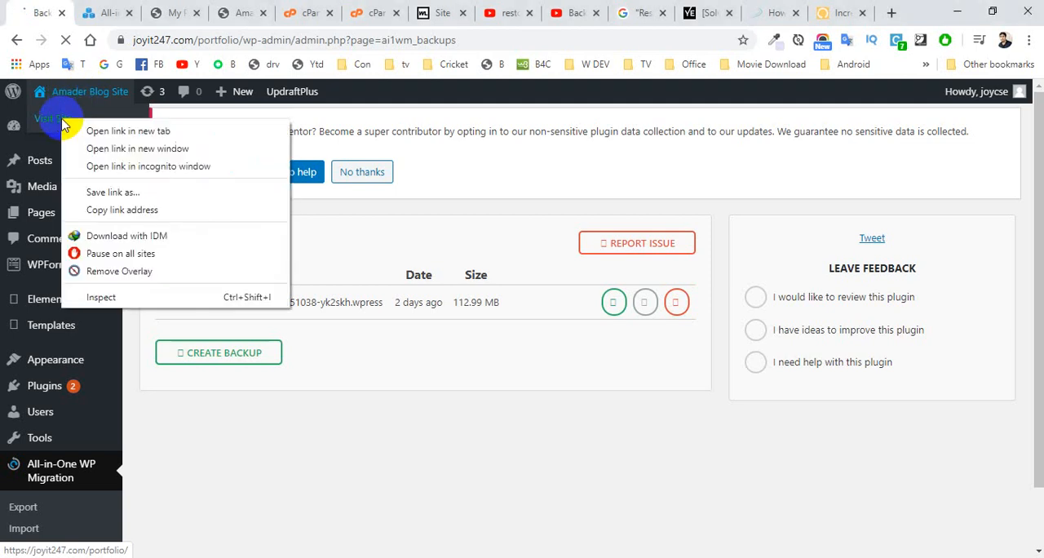
left_click(102, 131)
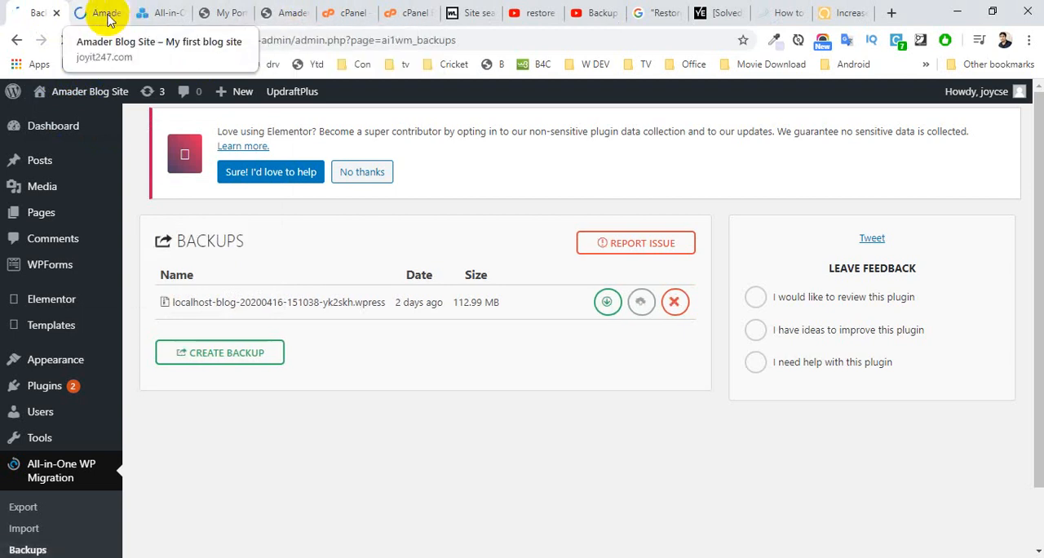
left_click(277, 13)
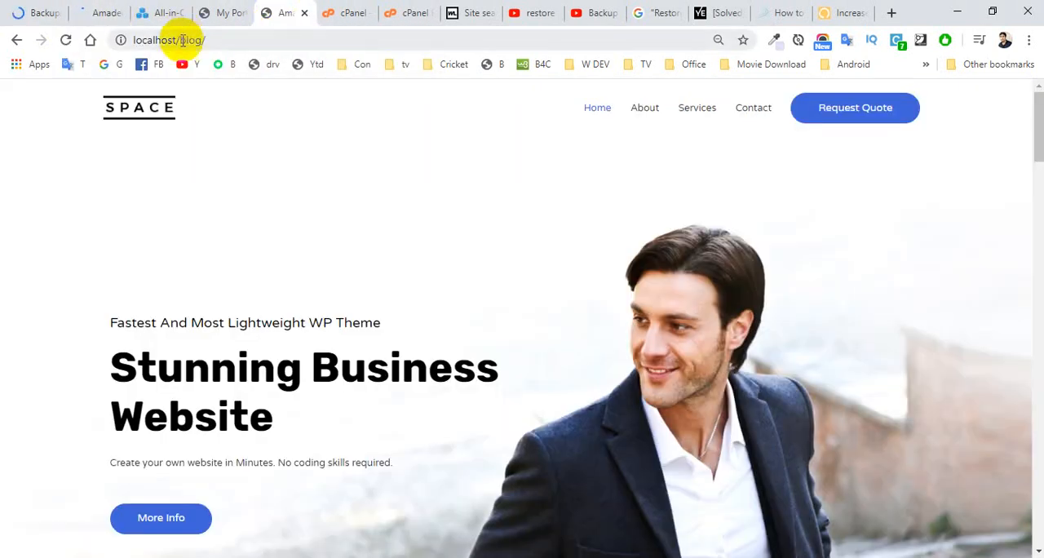
left_click(210, 38)
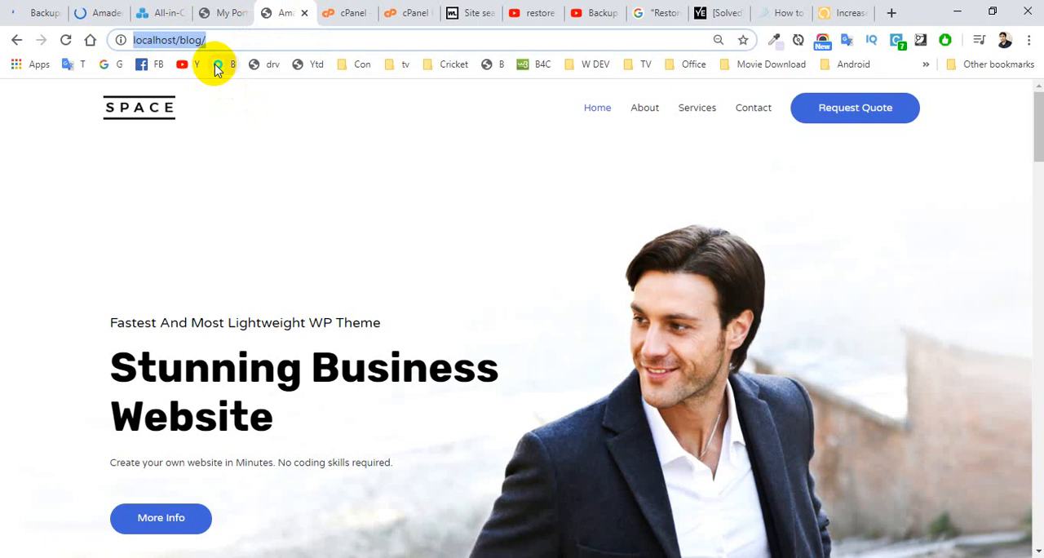
left_click(88, 13)
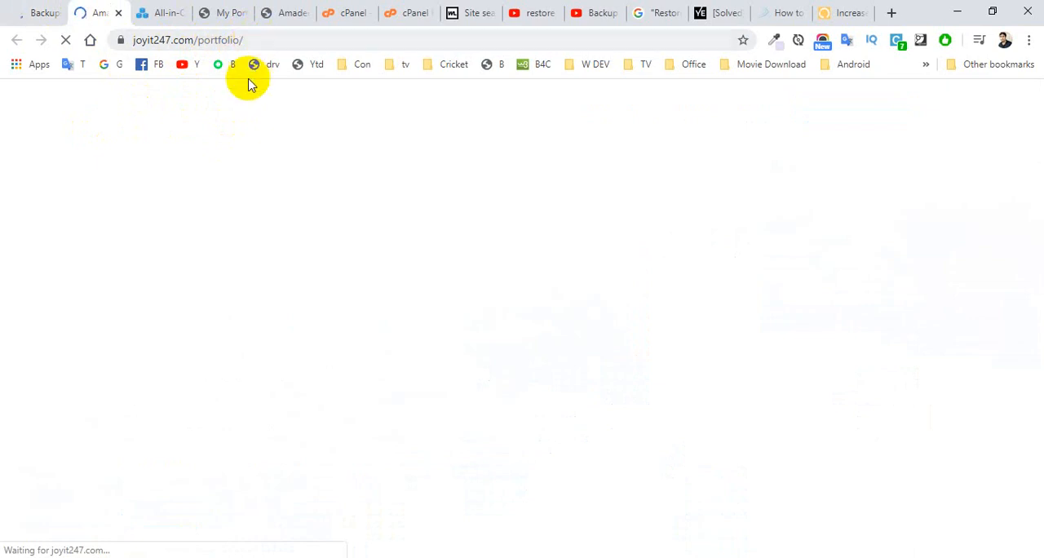
left_click(211, 12)
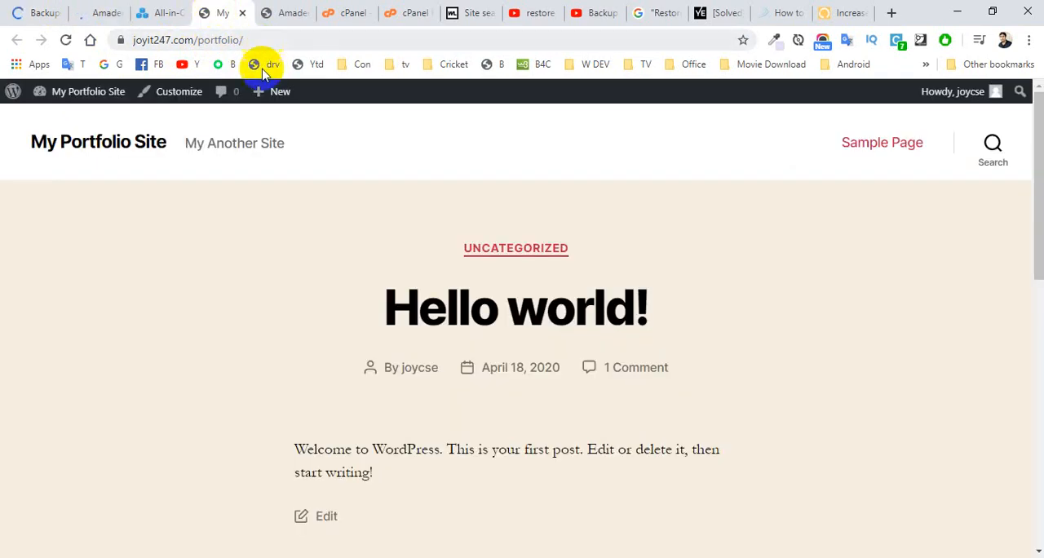
left_click(98, 13)
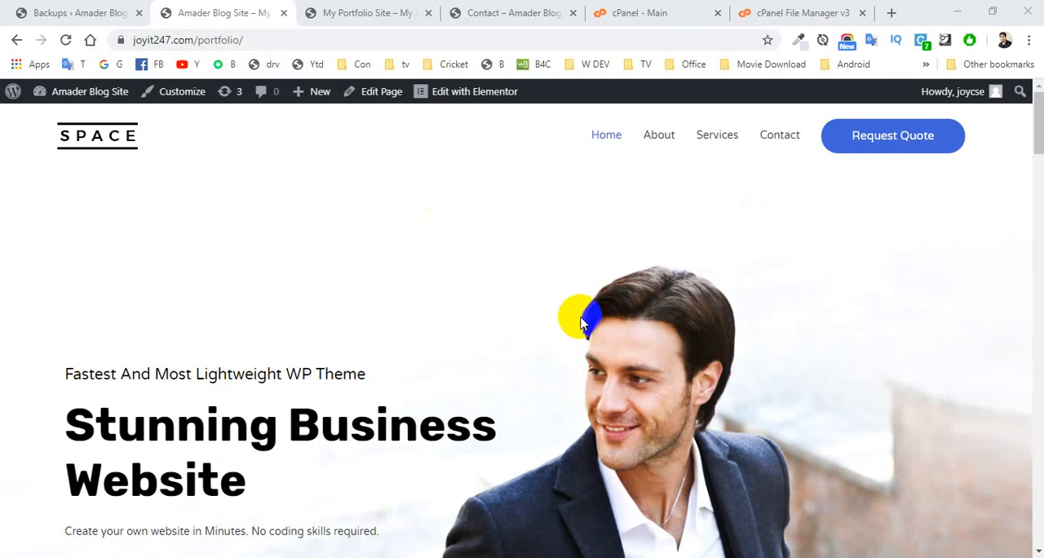
Step: Review the full restored homepage at joyit247.com/portfolio and compare it with the local blog's Home page
left_click_drag(1040, 114, 1025, 438)
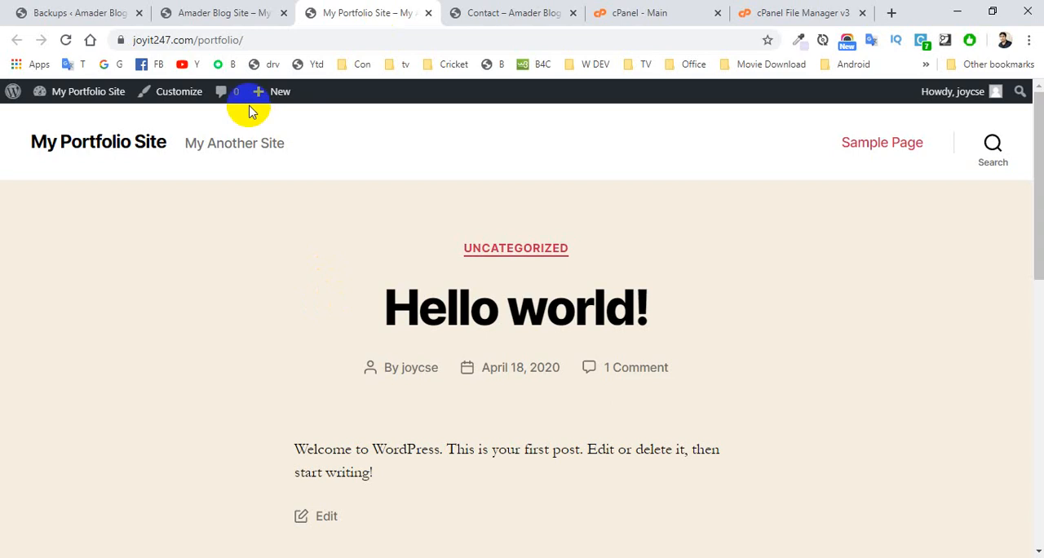
left_click(487, 13)
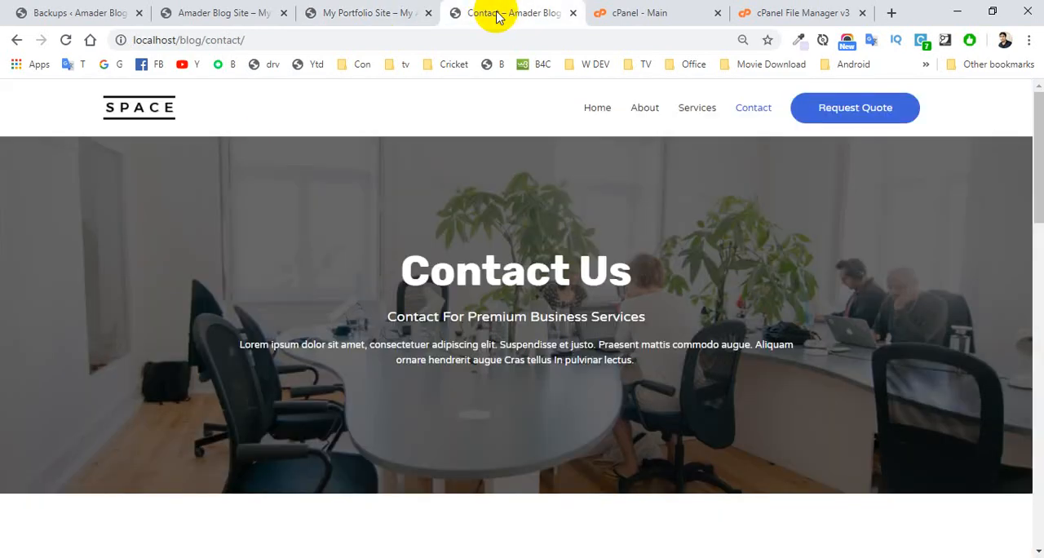
left_click(596, 113)
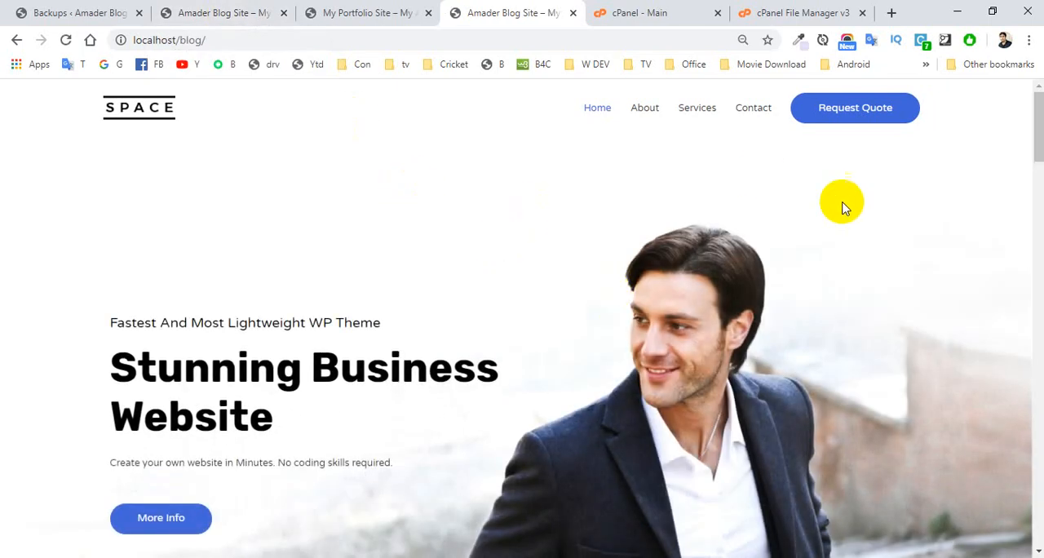
left_click(206, 13)
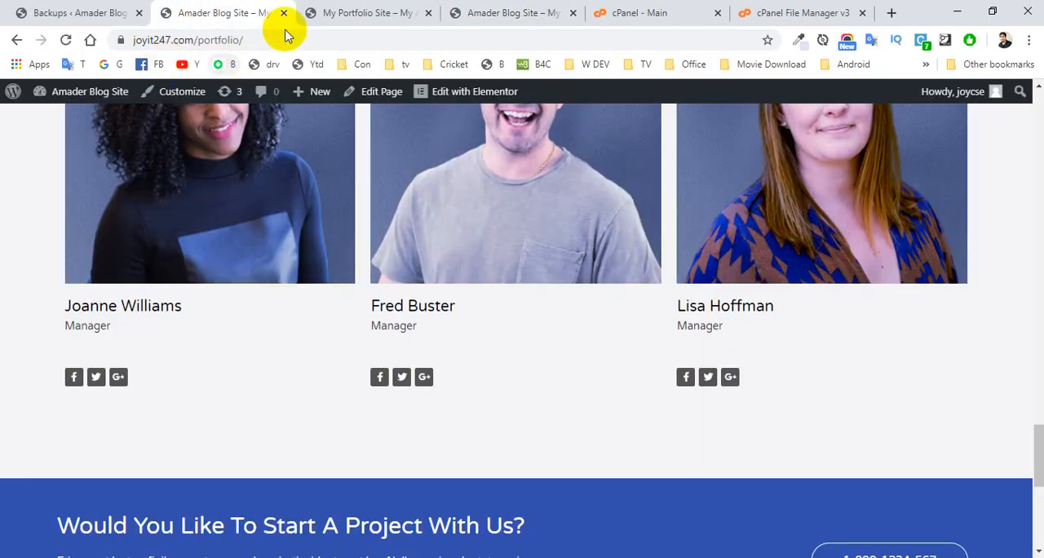
left_click_drag(1041, 439, 1039, 68)
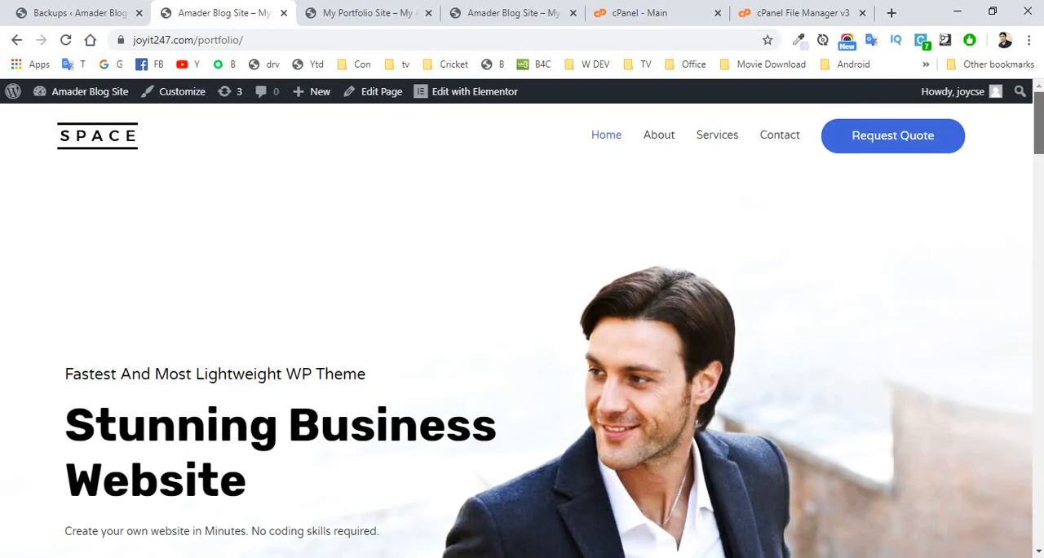
Step: Compare the About page on the live portfolio site with localhost/blog/about, closing the local blog when done
left_click(659, 143)
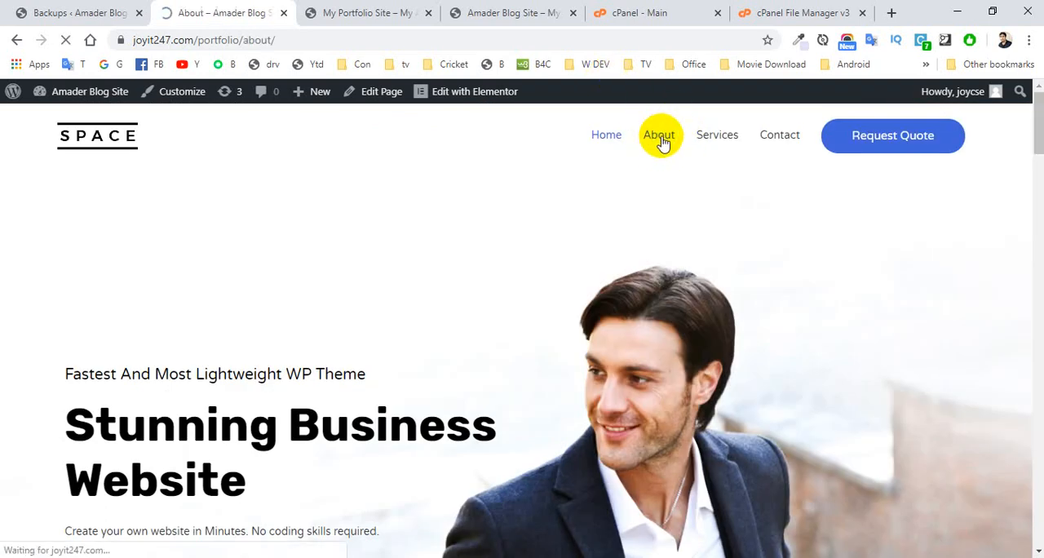
left_click_drag(509, 5, 520, 91)
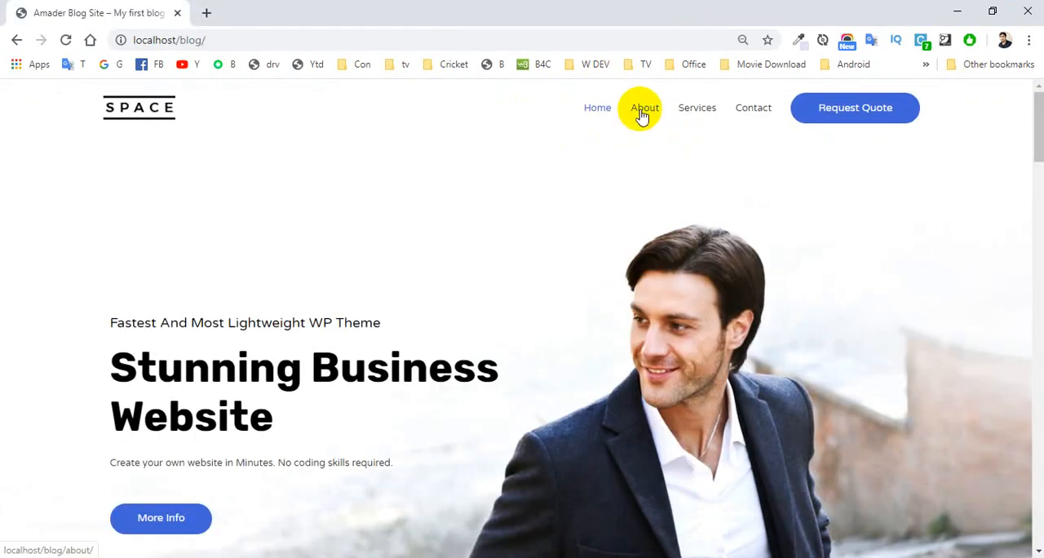
left_click(641, 115)
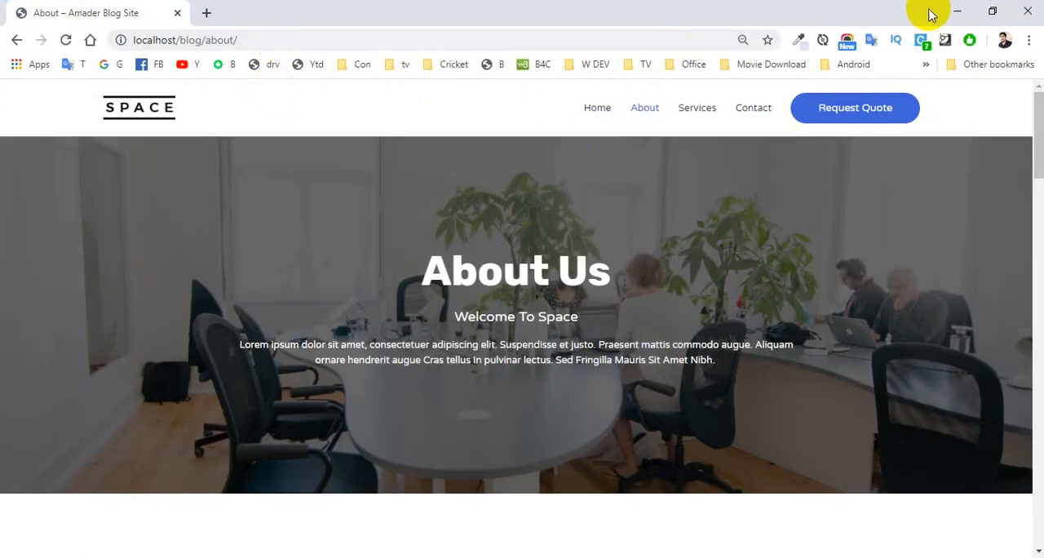
left_click(1027, 12)
left_click(269, 13)
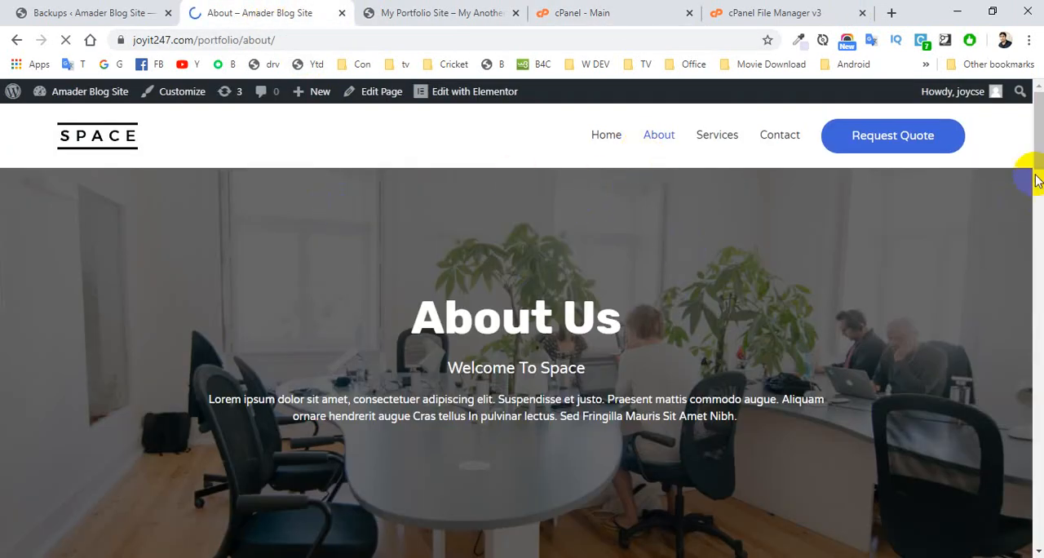
mouse_move(1032, 128)
left_mouse_down()
mouse_move(1034, 372)
mouse_move(1036, 129)
left_mouse_up()
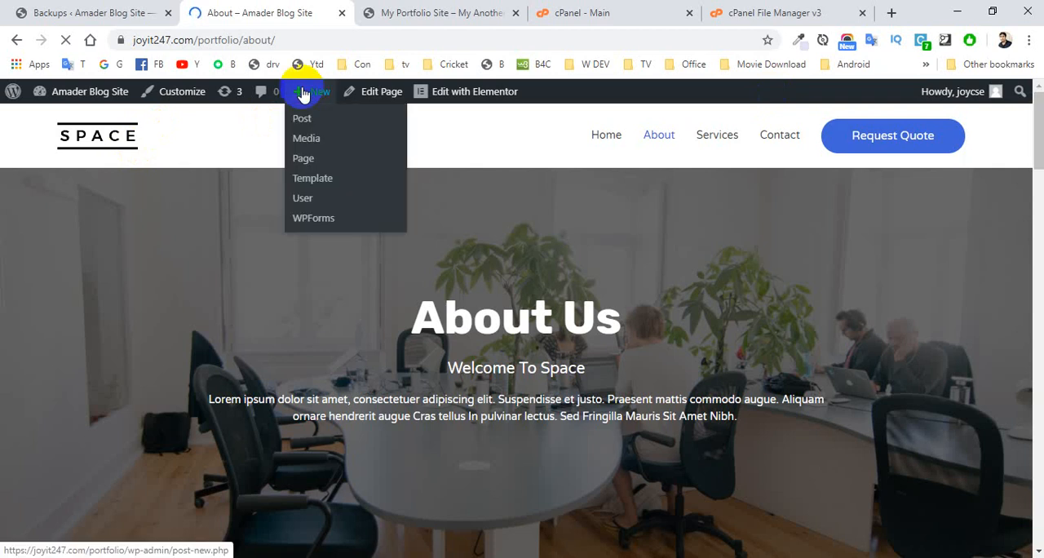
left_click(313, 40)
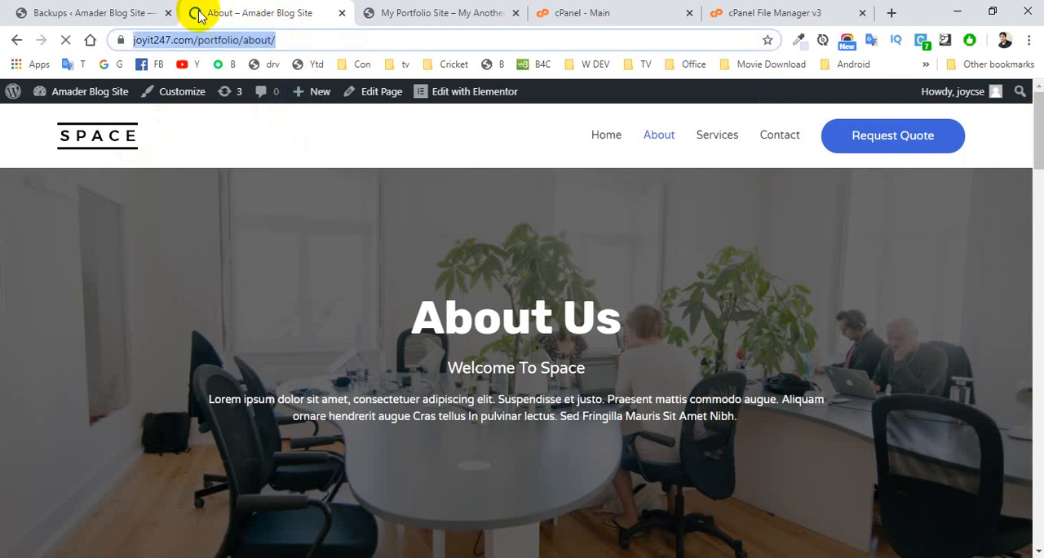
Step: Return to the live site's WordPress admin and open the Import page of All-in-One WP Migration
left_click(101, 9)
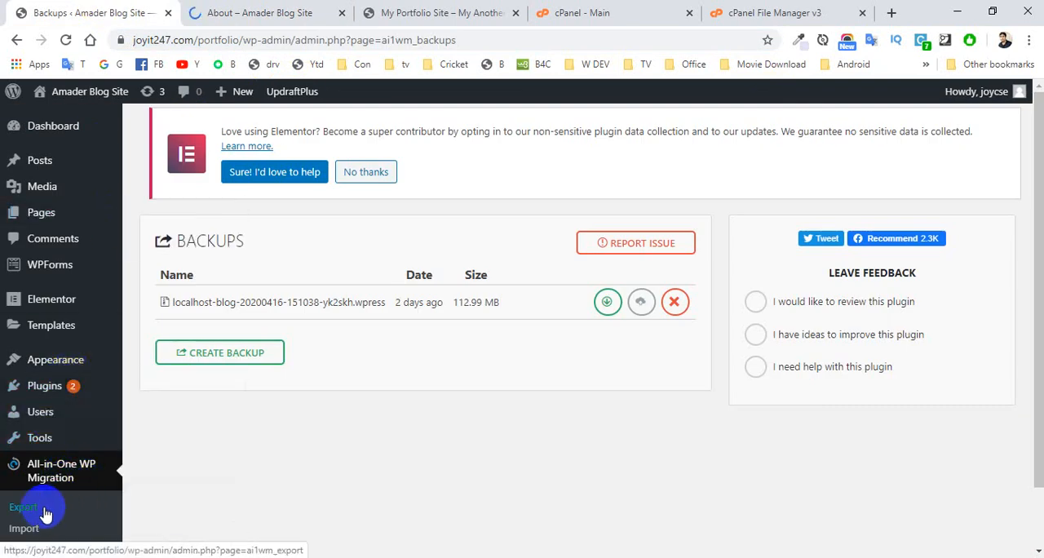
left_click(33, 532)
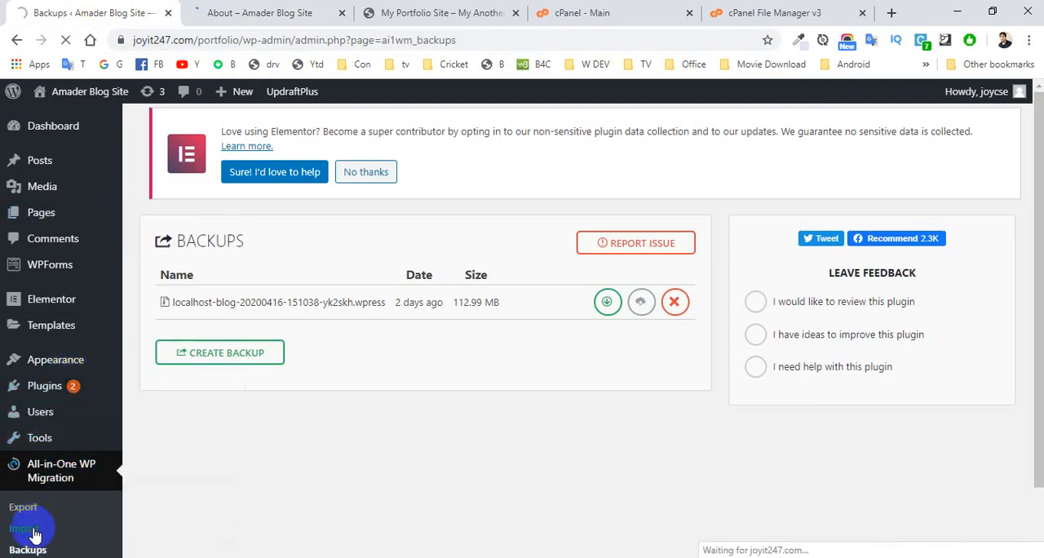